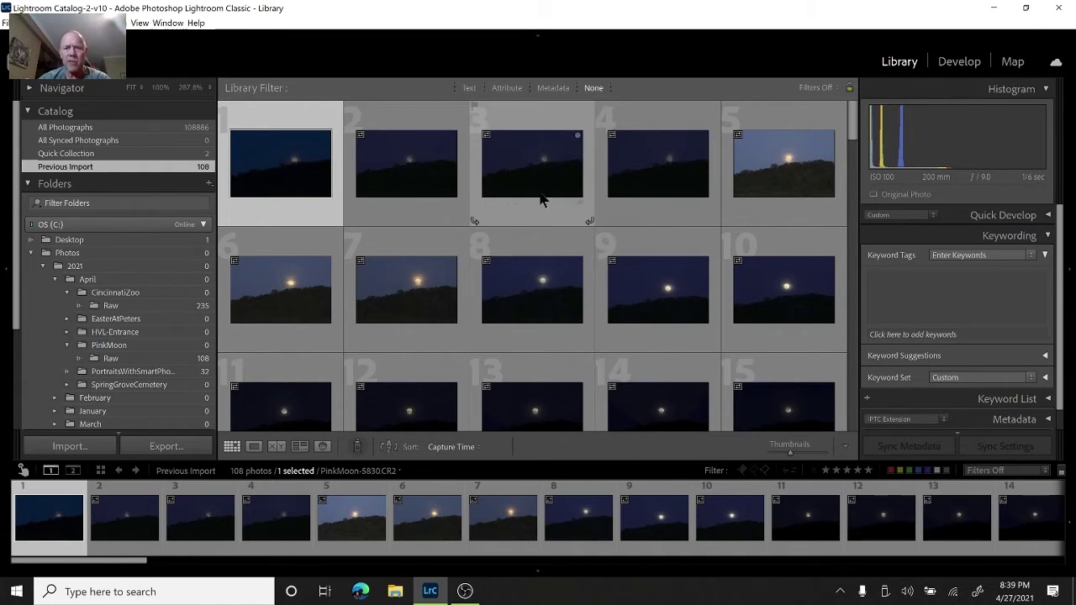
Collapse the left and right side panels so the Library grid spans the full window
click(6, 275)
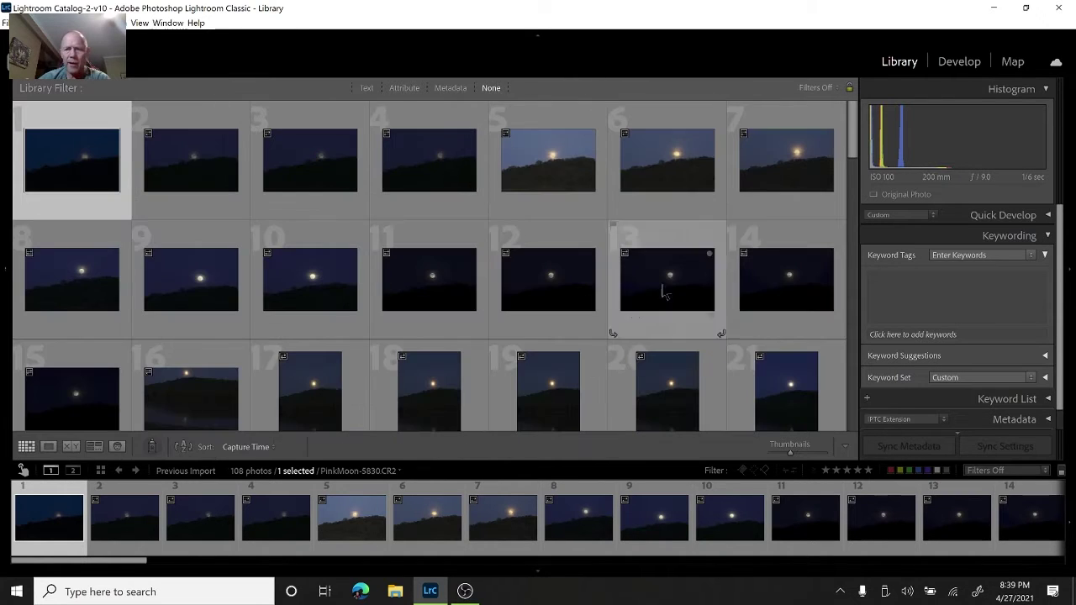
click(1070, 267)
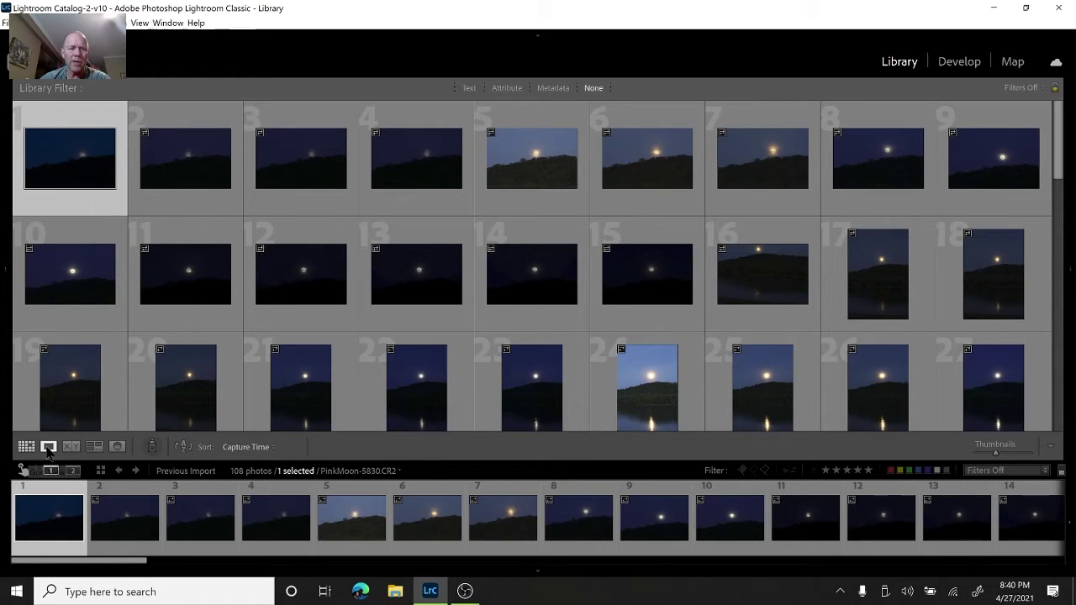
Open the first moon photo in Loupe view, step ahead and reject photo 13
double_click(71, 192)
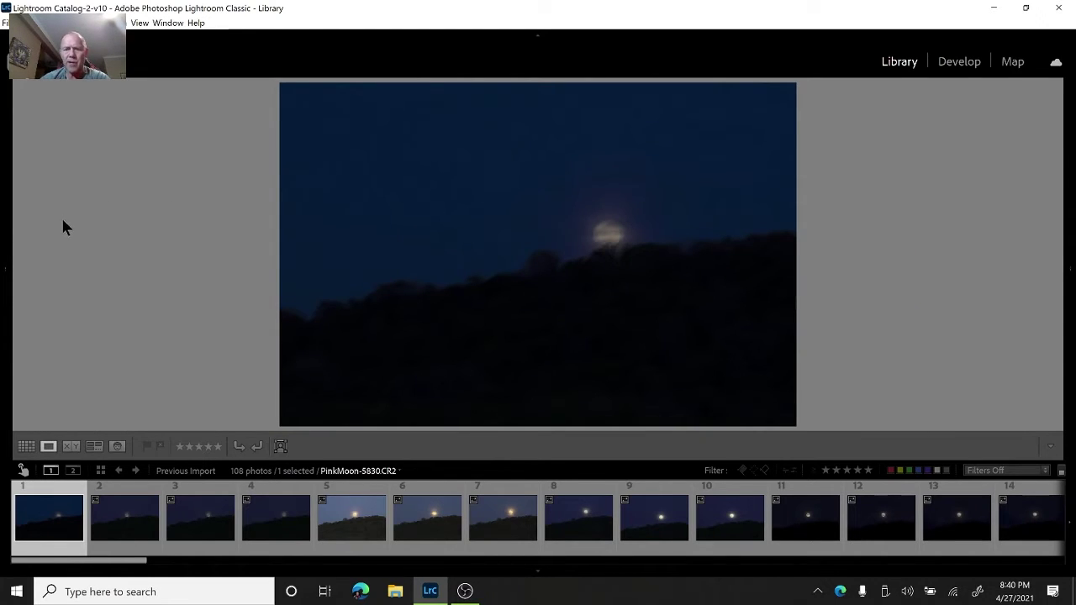
key(Right)
key(Right)
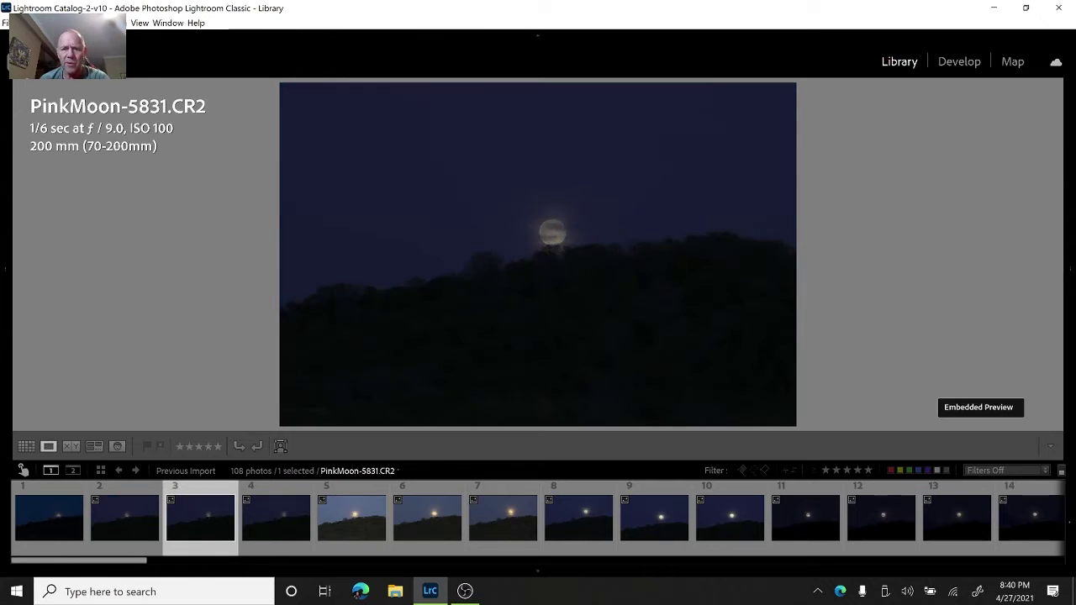
key(Right)
key(Right)
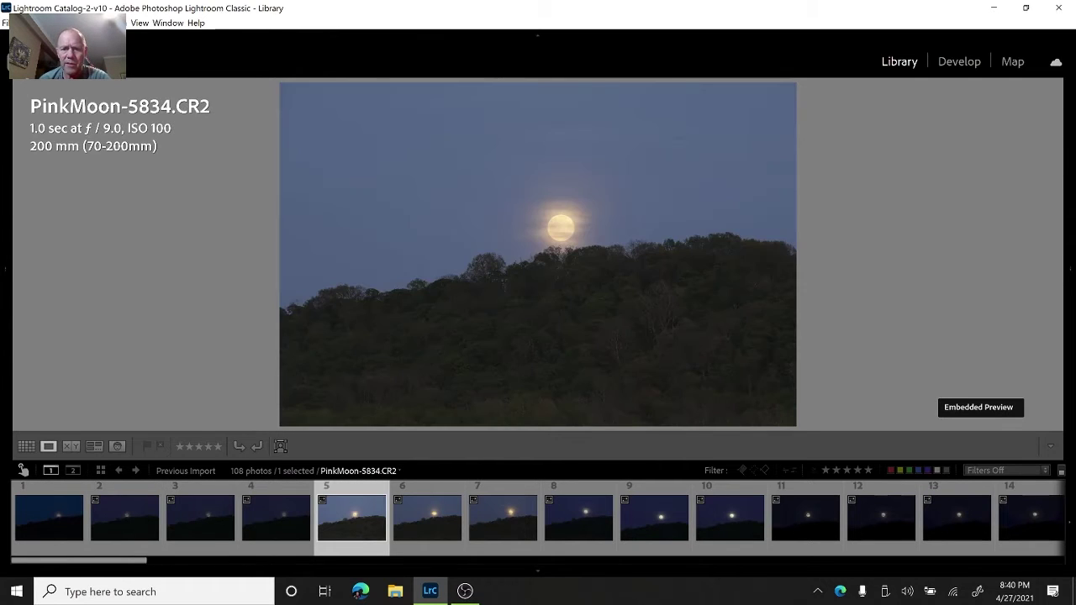
key(Right)
key(Right)
key(Right)
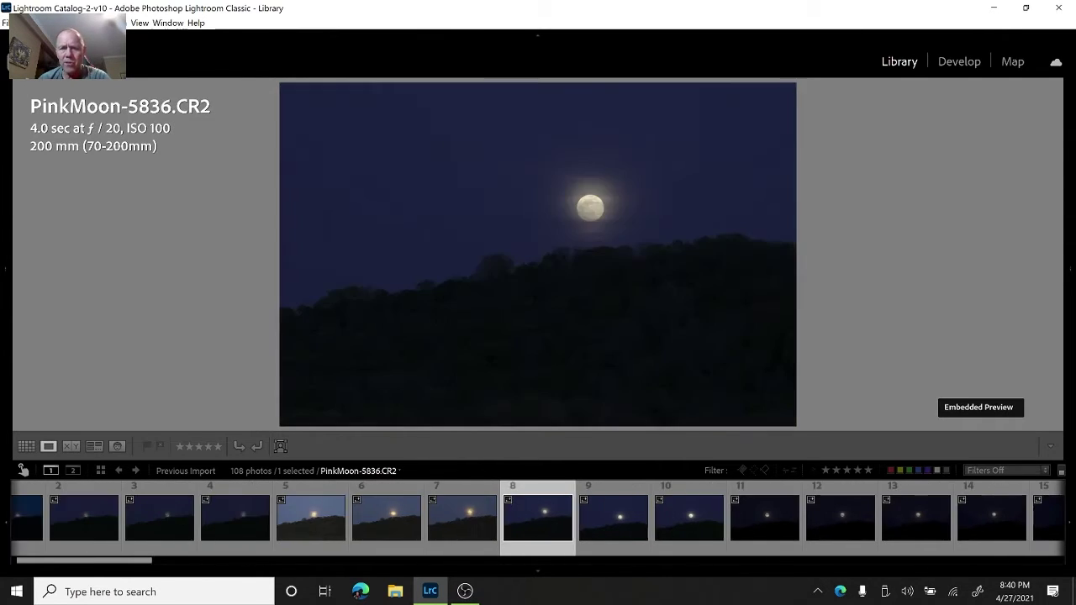
key(Right)
key(Right)
key(Right)
key(Right)
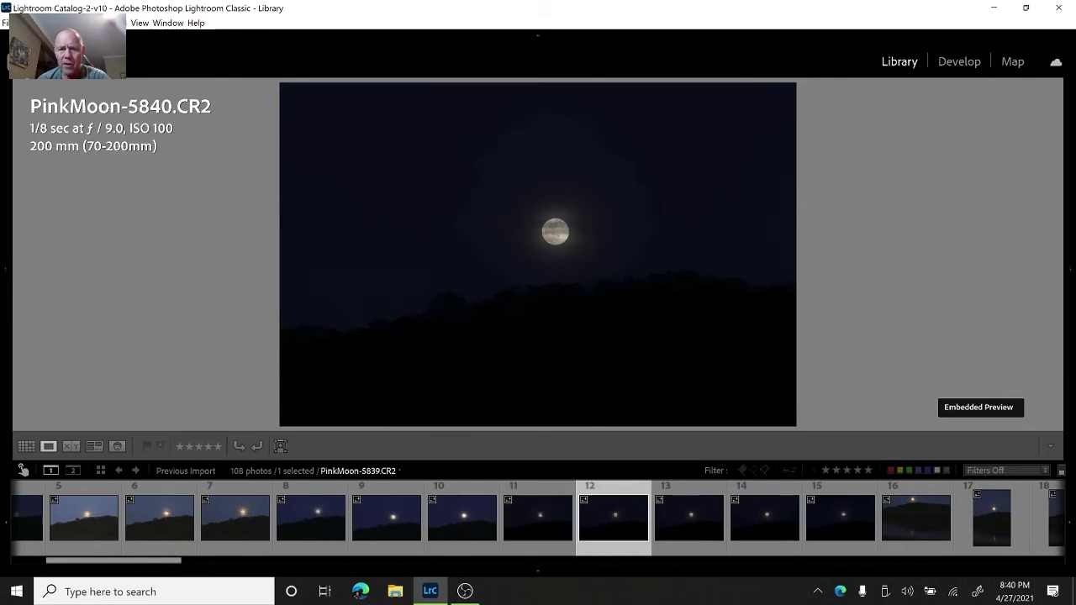
key(Right)
key(Right)
key(Right)
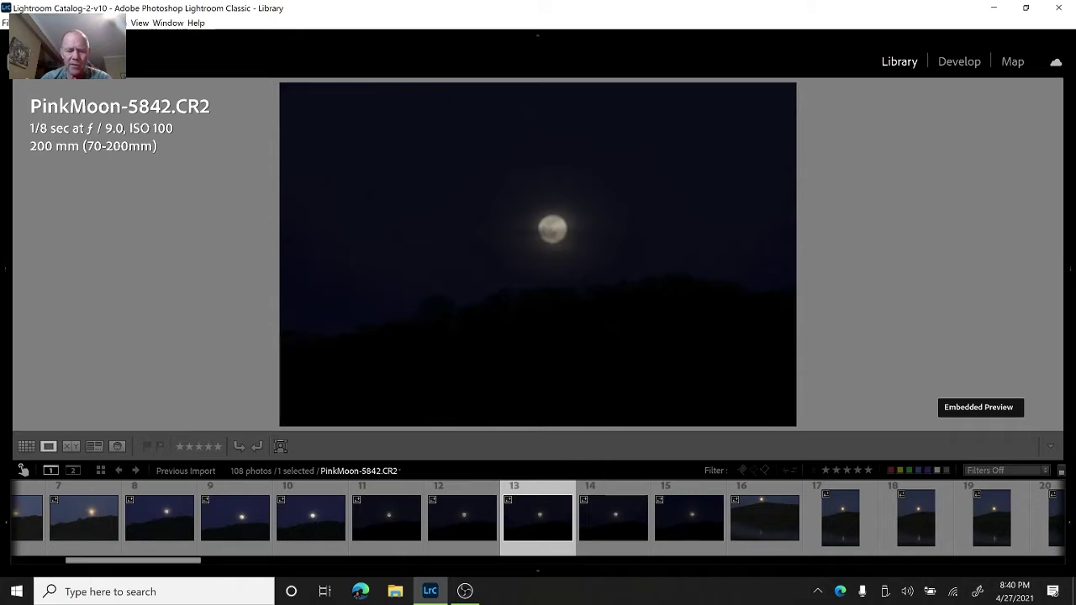
key(x)
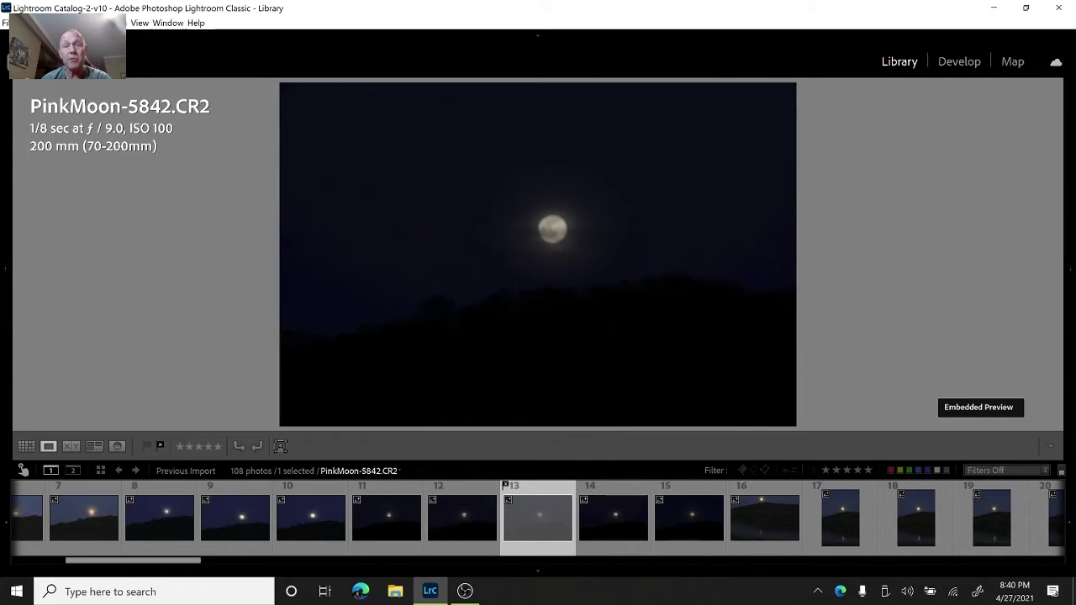
Compare the portrait shots and flag photos 24 and 29 as rejected
key(Right)
key(Right)
key(Right)
key(Right)
key(Right)
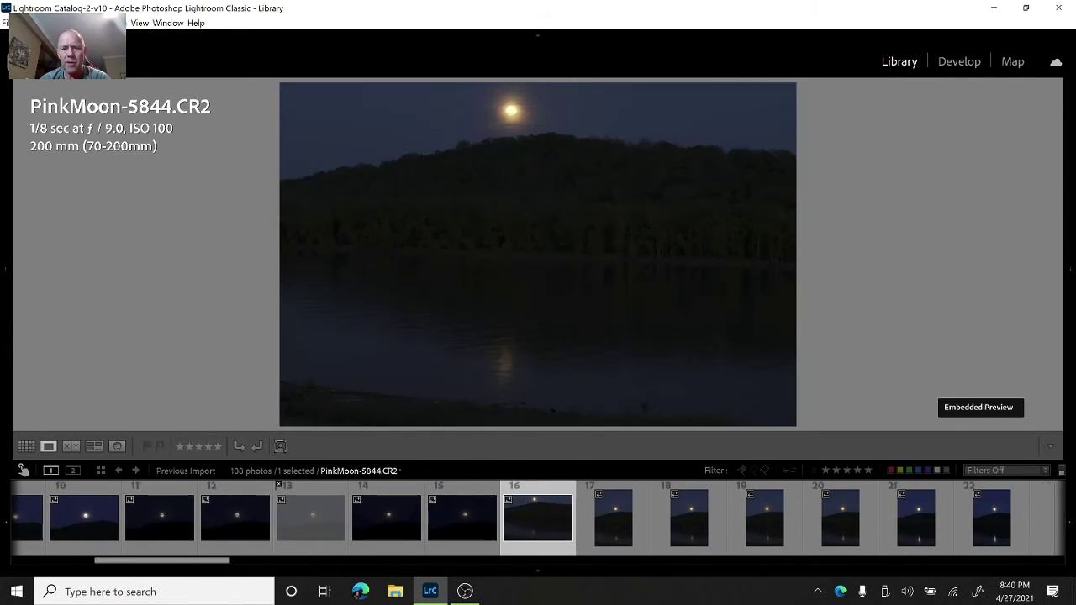
key(Right)
key(Left)
key(Right)
key(Right)
key(Right)
key(Right)
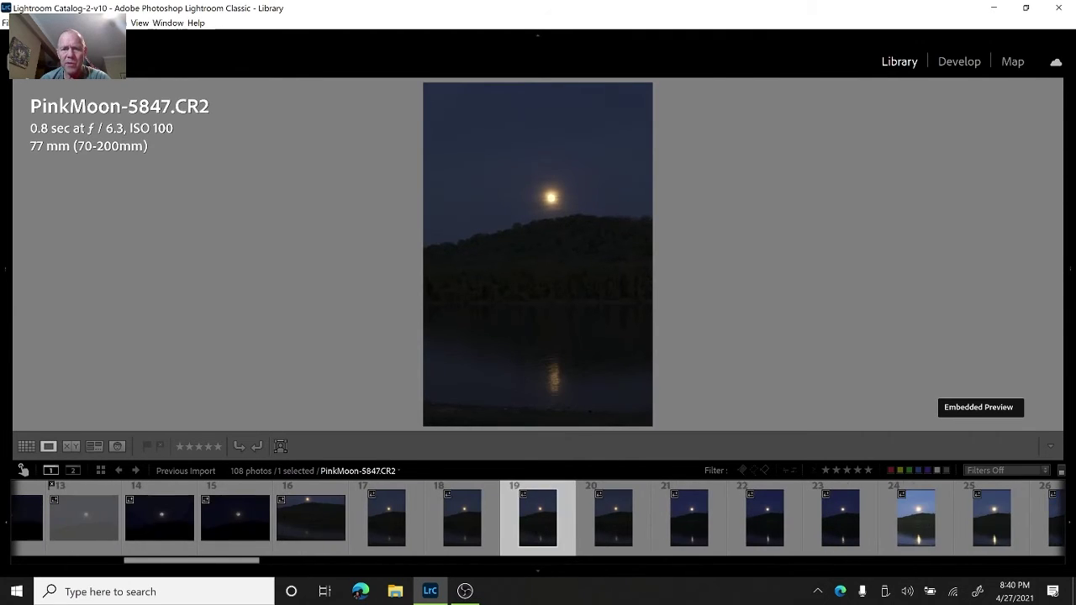
key(Right)
key(Right)
key(Right)
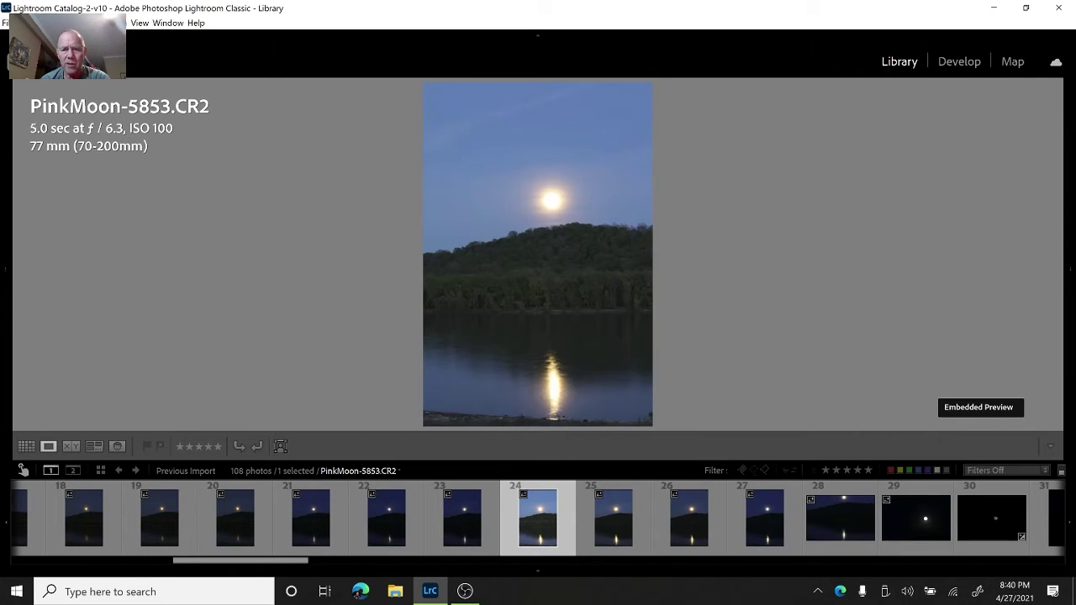
key(x)
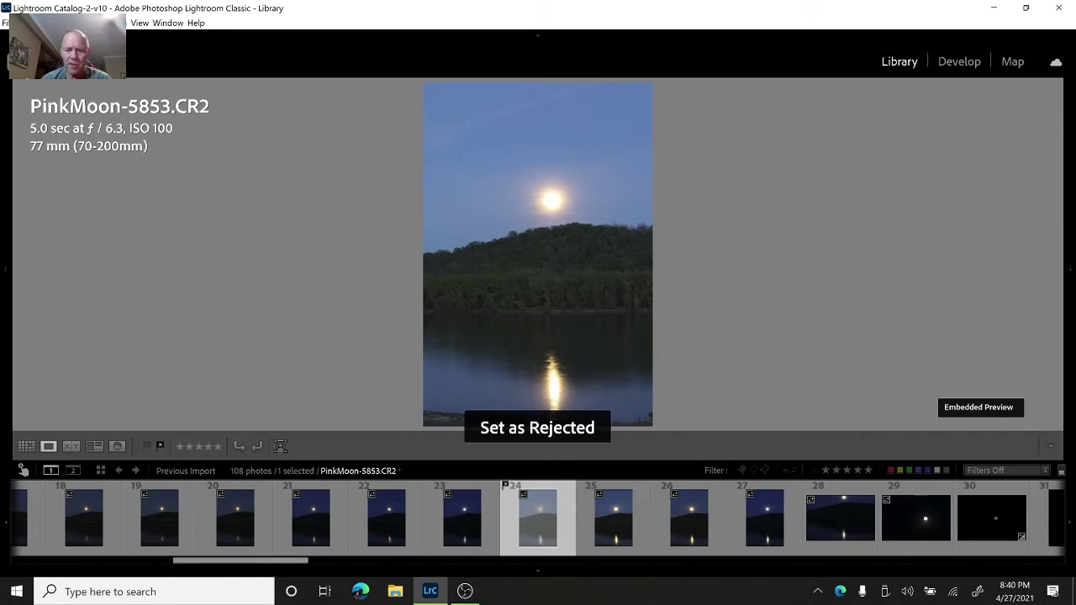
key(Right)
key(Right)
key(Right)
key(Right)
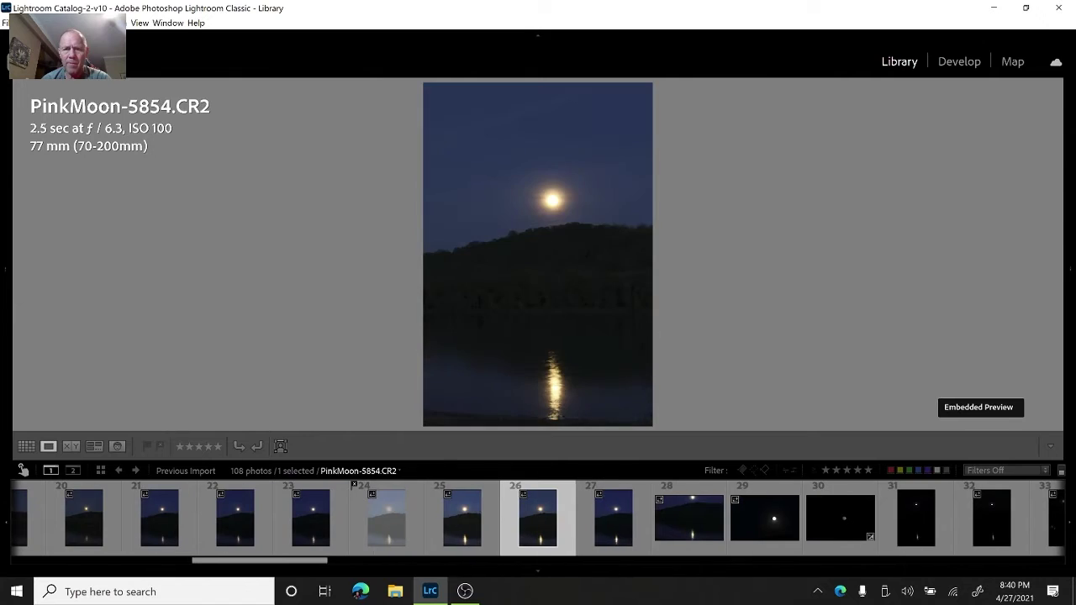
key(Right)
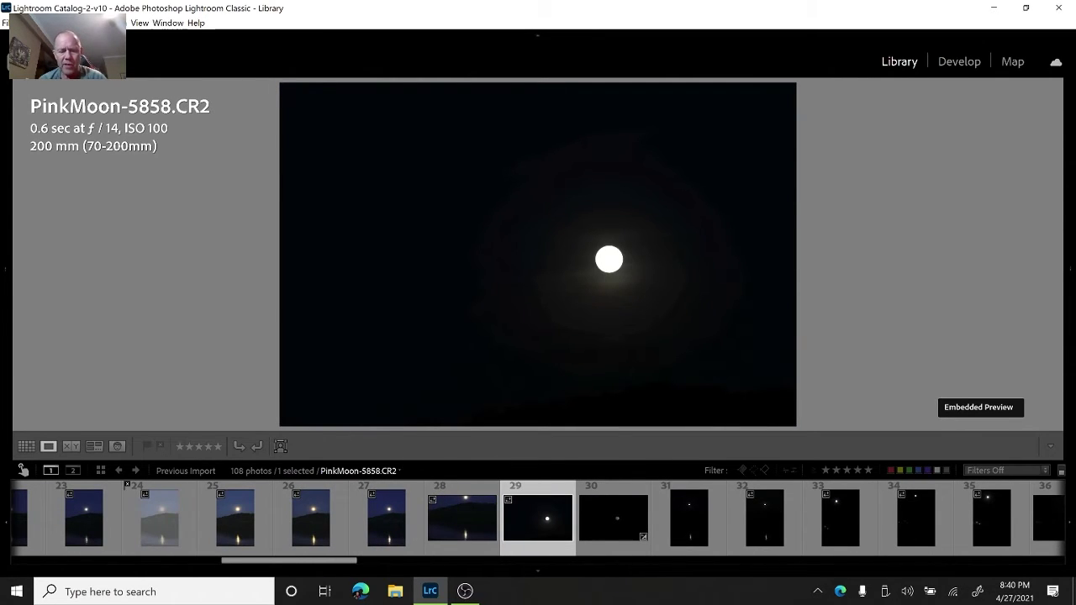
key(x)
Reject photos 33 and 34, advancing to photo 35
key(Right)
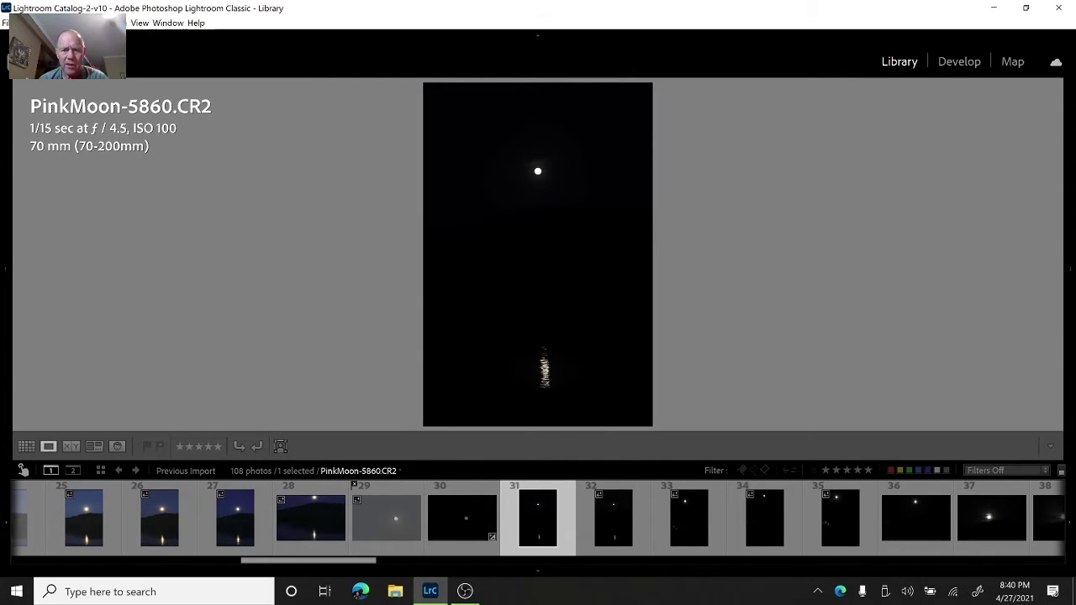
key(Right)
key(Right)
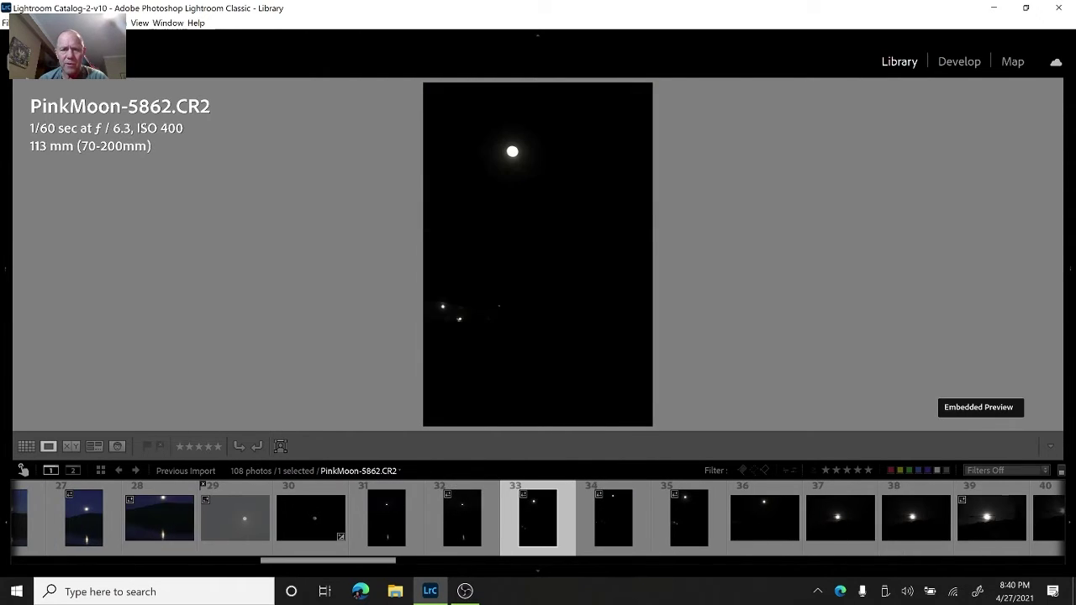
key(x)
key(Right)
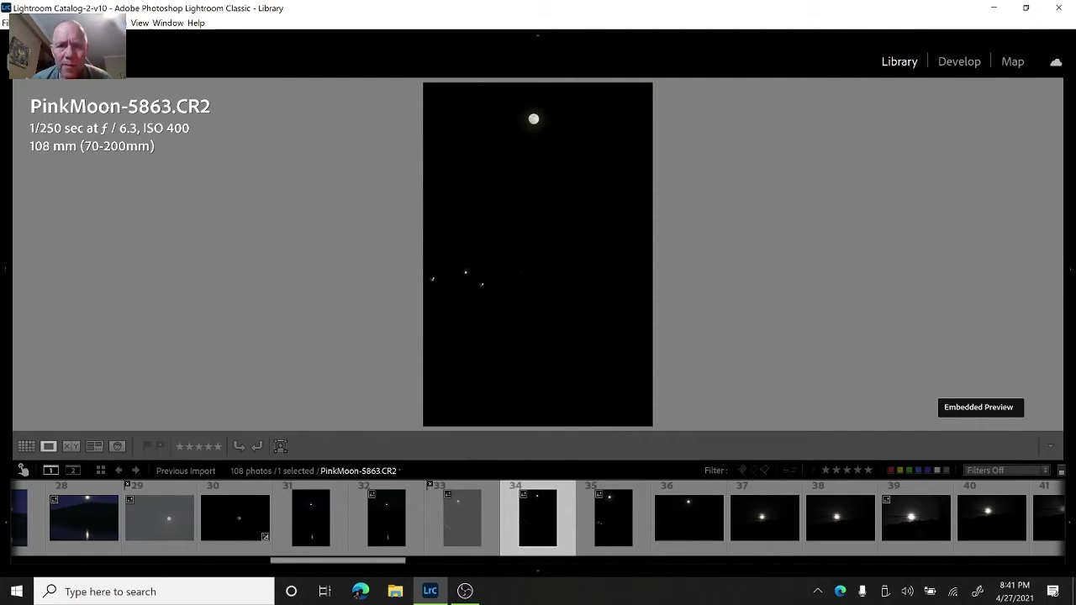
key(x)
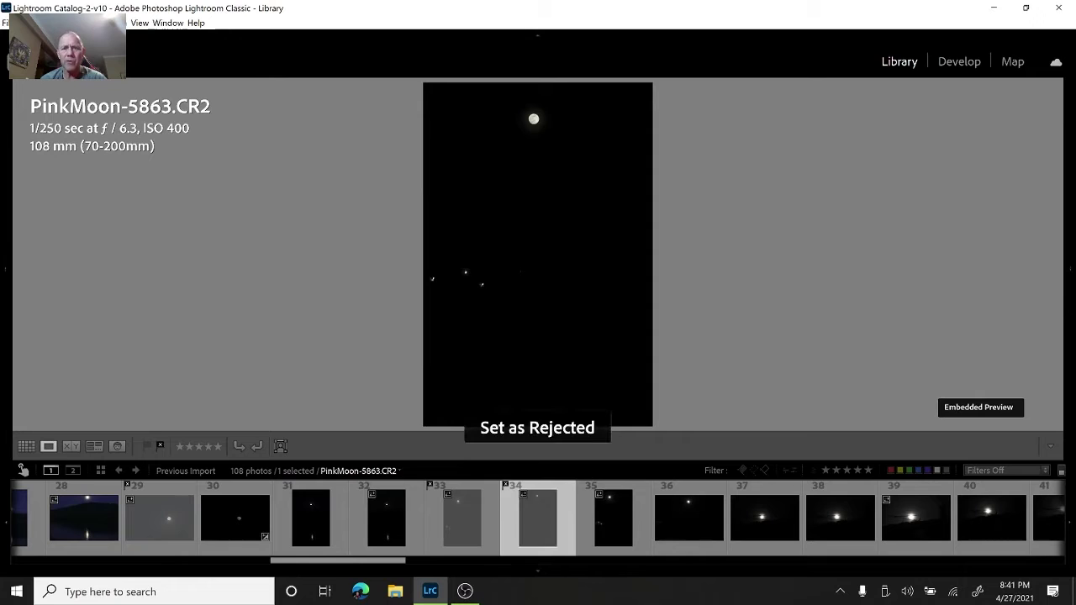
key(Right)
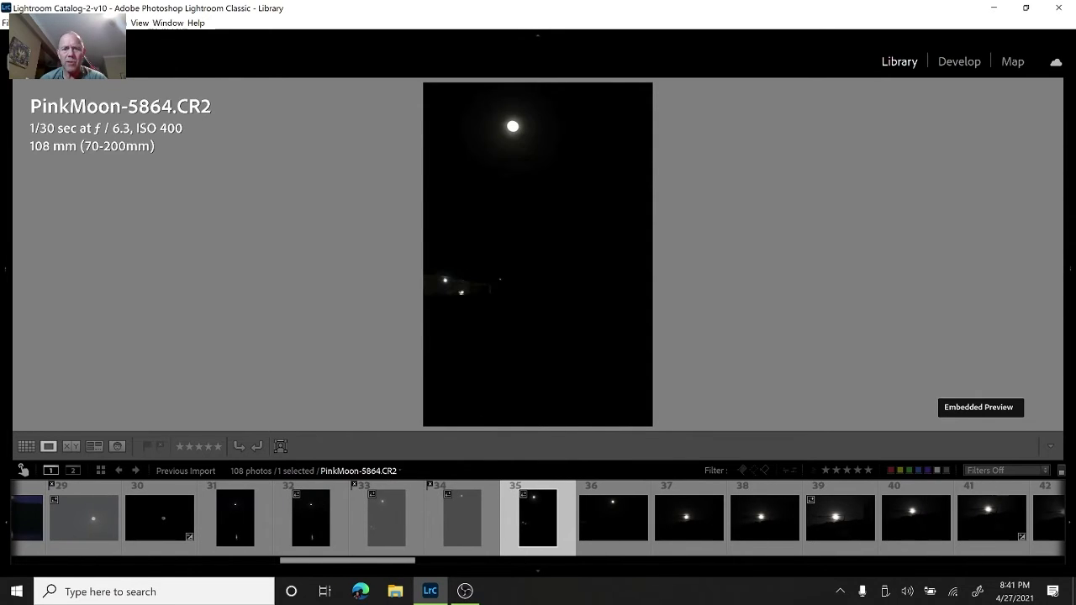
Flag photos 35, 36 and 39 as rejected
key(x)
key(Right)
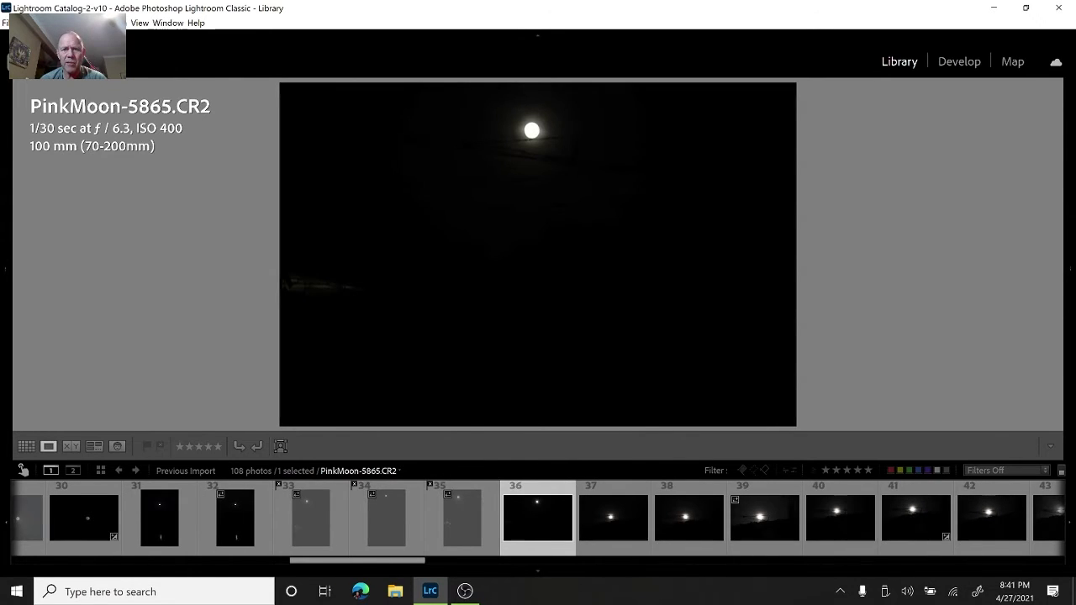
key(x)
key(Right)
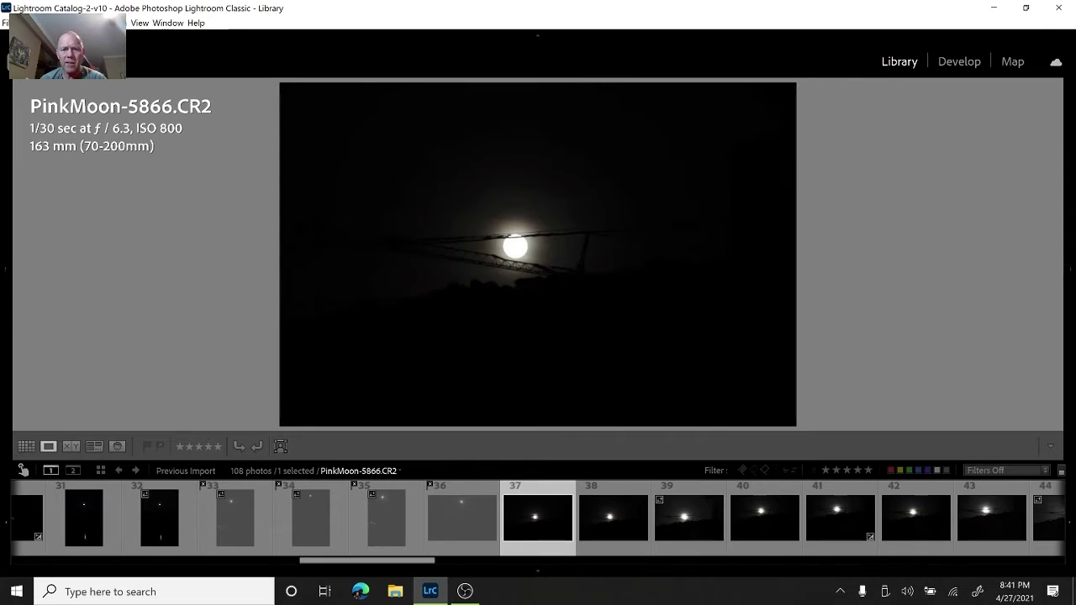
key(Right)
key(Right)
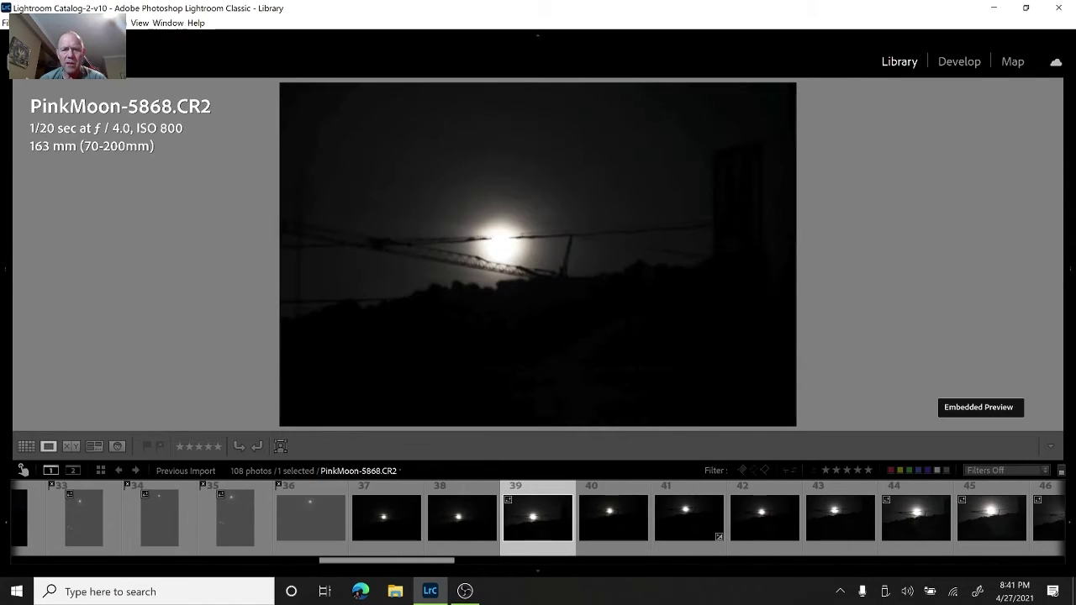
key(x)
key(Right)
Reject the consecutive photos 43 through 50
key(Right)
key(Right)
key(Right)
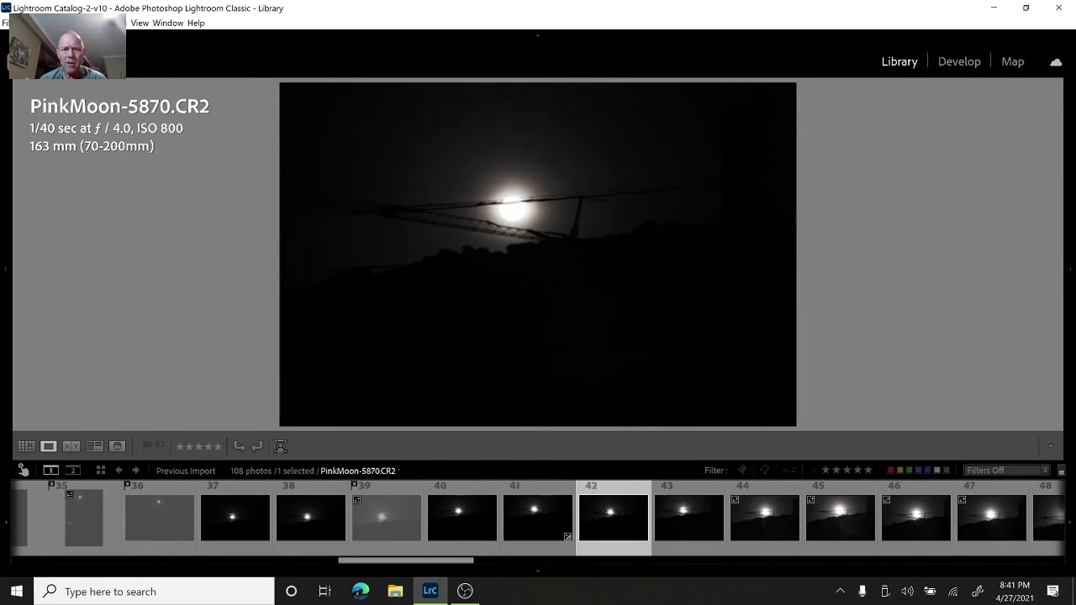
key(x)
key(Right)
key(x)
key(Right)
key(x)
key(Right)
key(x)
key(Right)
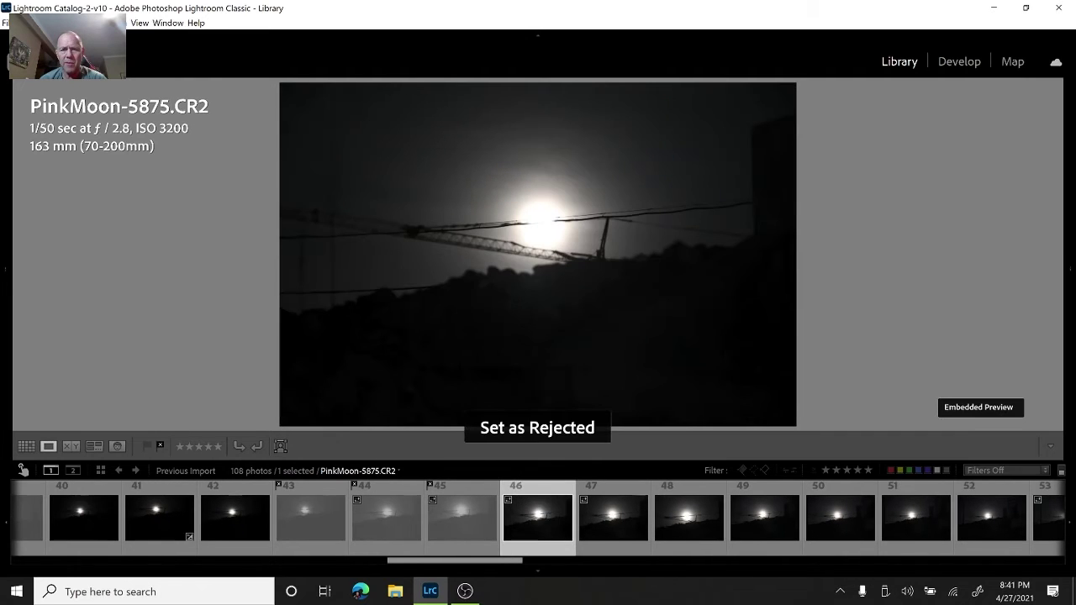
key(x)
key(Right)
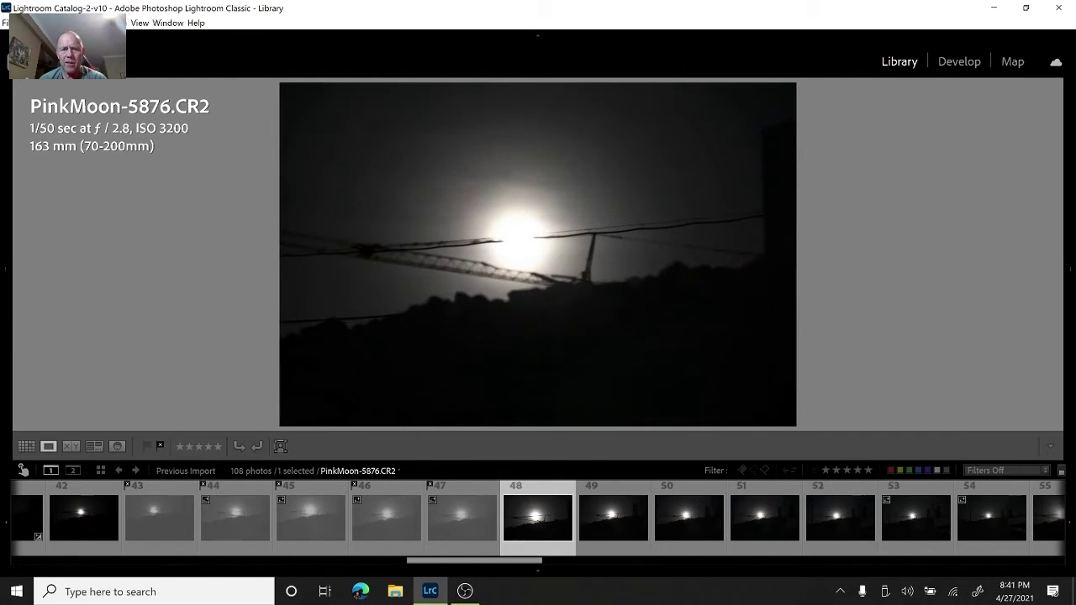
key(x)
key(Right)
key(x)
key(Right)
key(x)
Skip photos 51–54 and reject photo 55
key(Right)
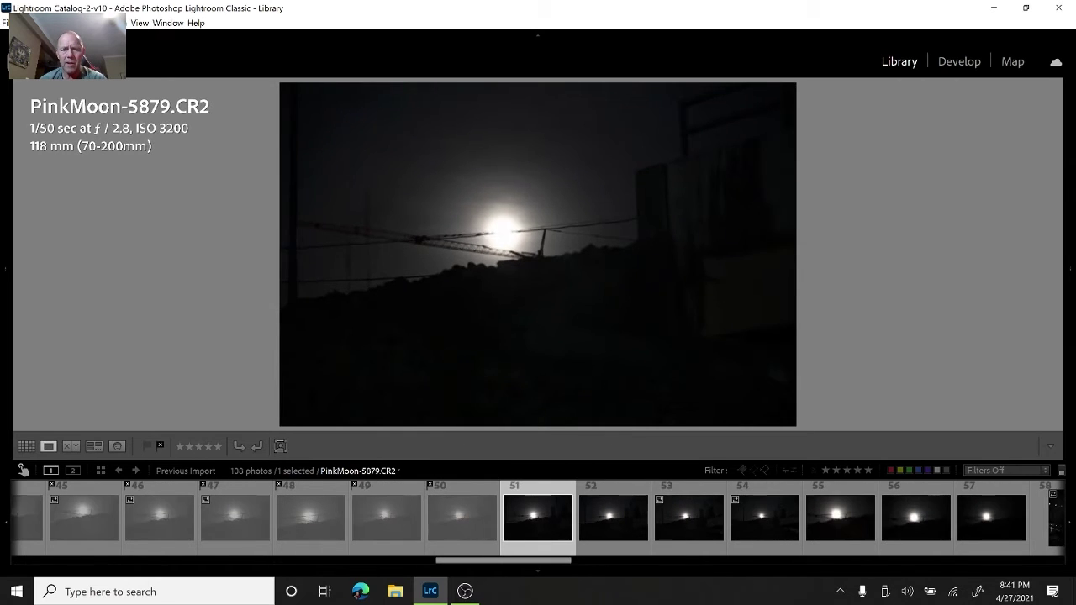
key(Right)
key(Right)
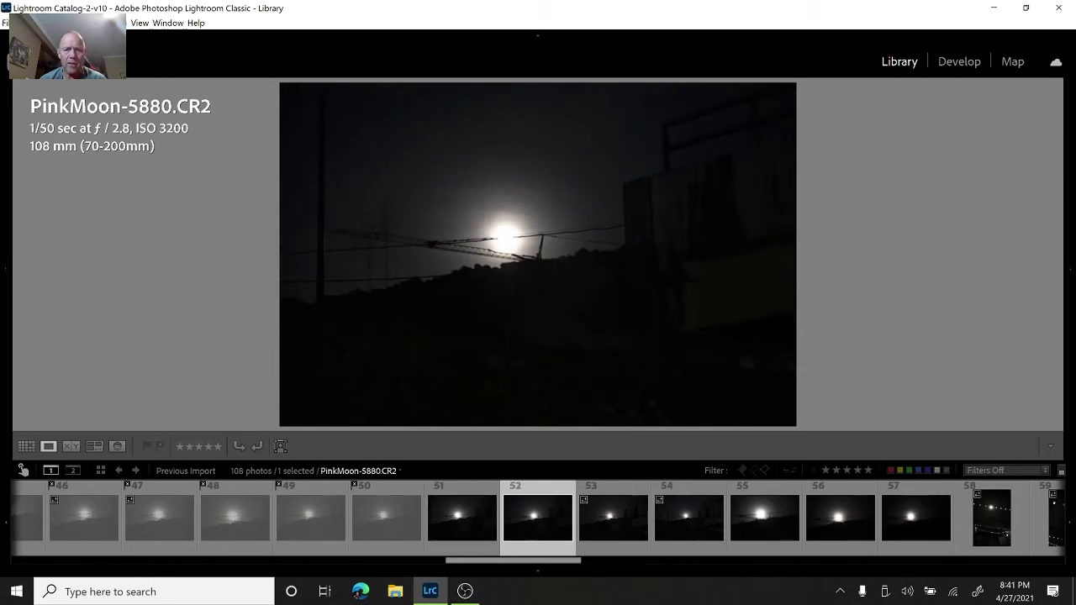
key(Right)
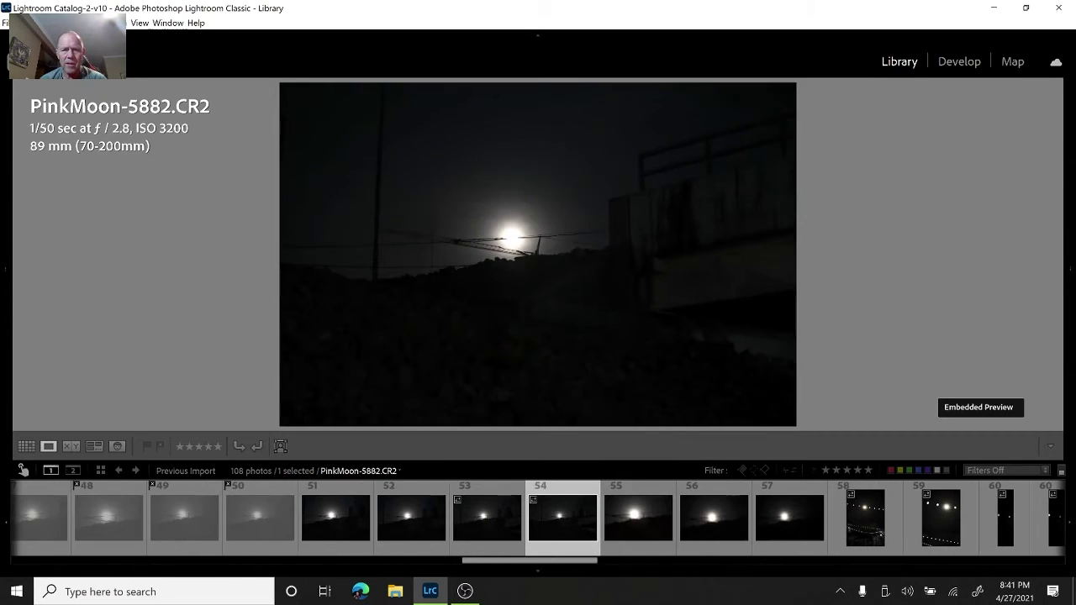
key(Right)
key(x)
Reject the hazy moon shots 56–60, ending at PinkMoon-5889
key(Right)
key(Right)
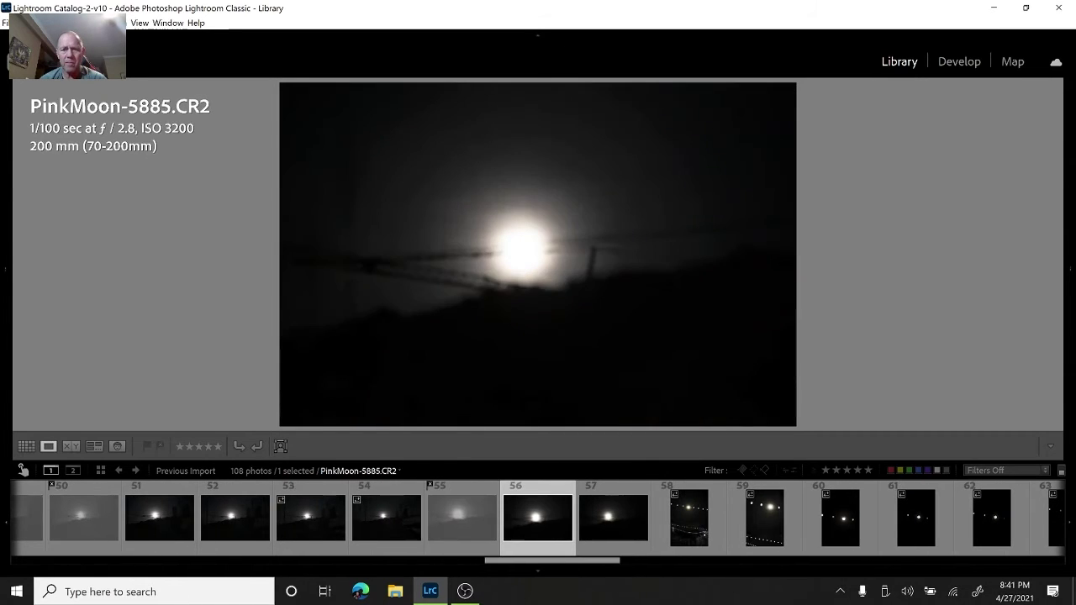
key(Right)
key(Left)
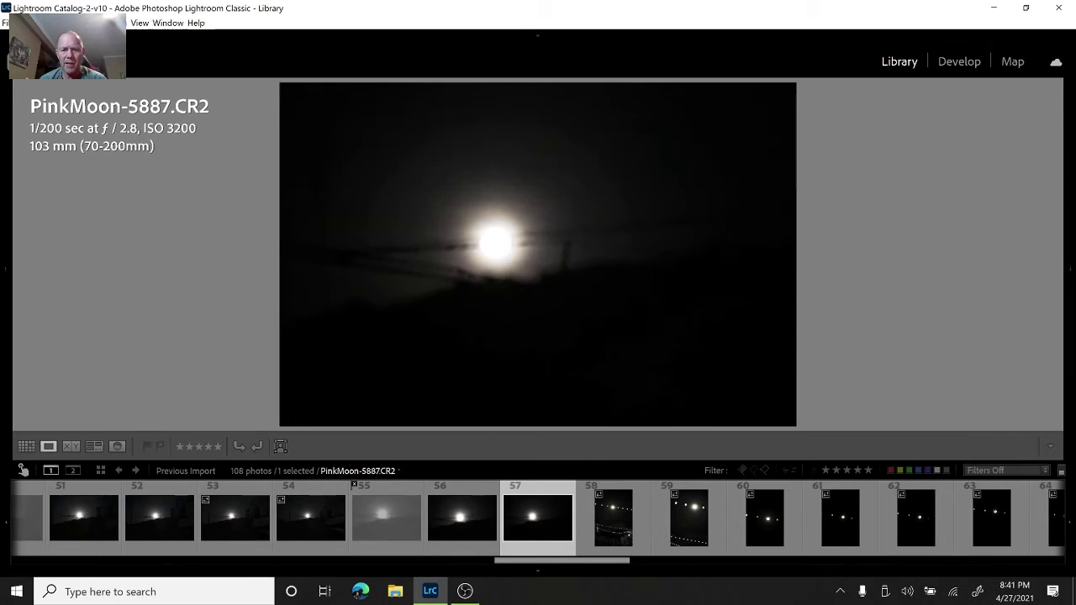
key(x)
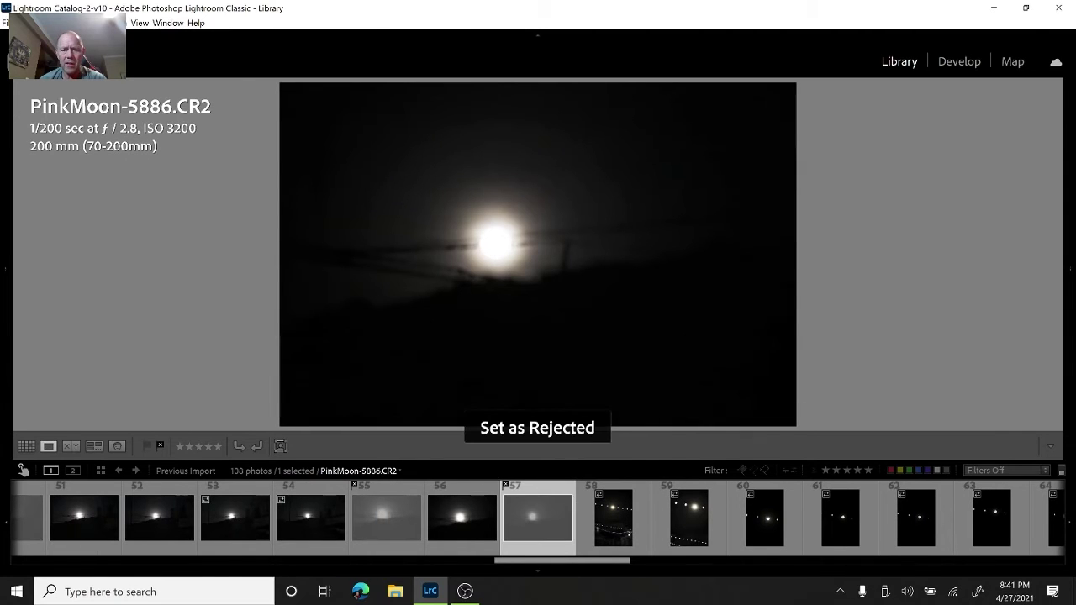
key(Left)
key(x)
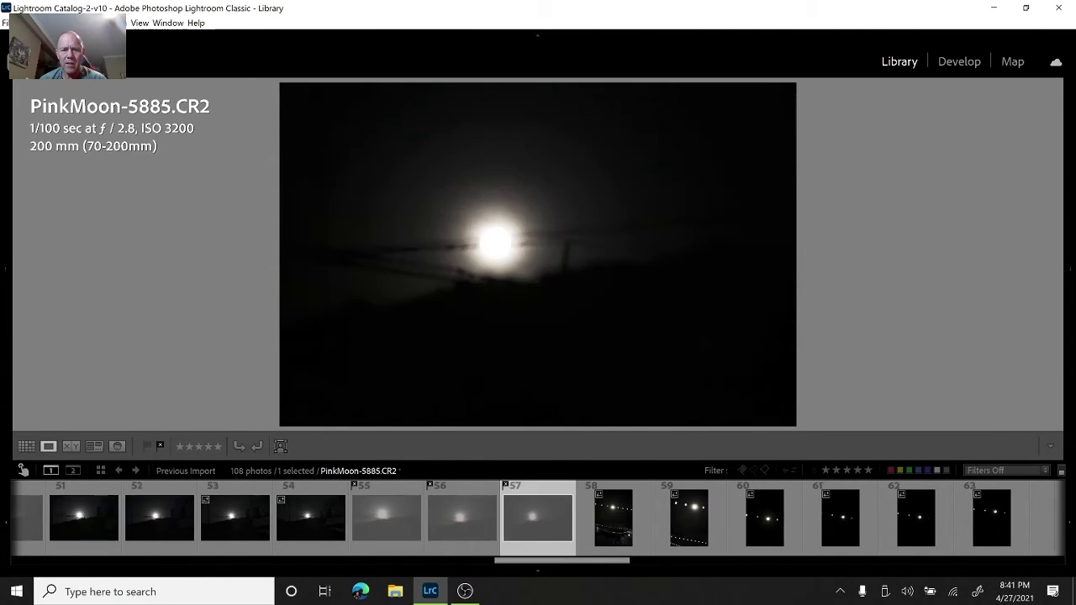
key(Right)
key(x)
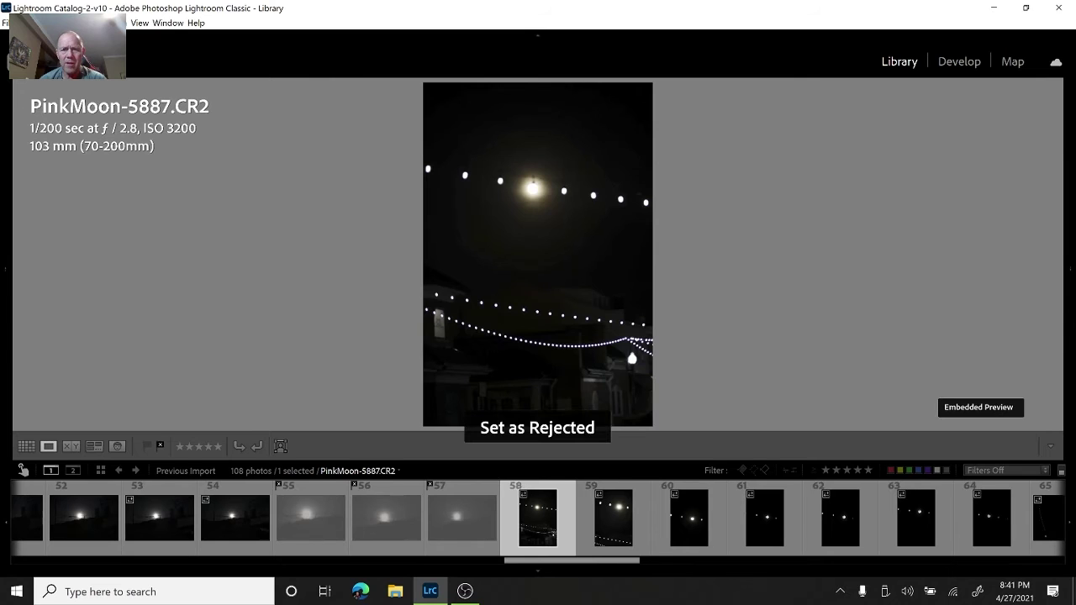
key(Right)
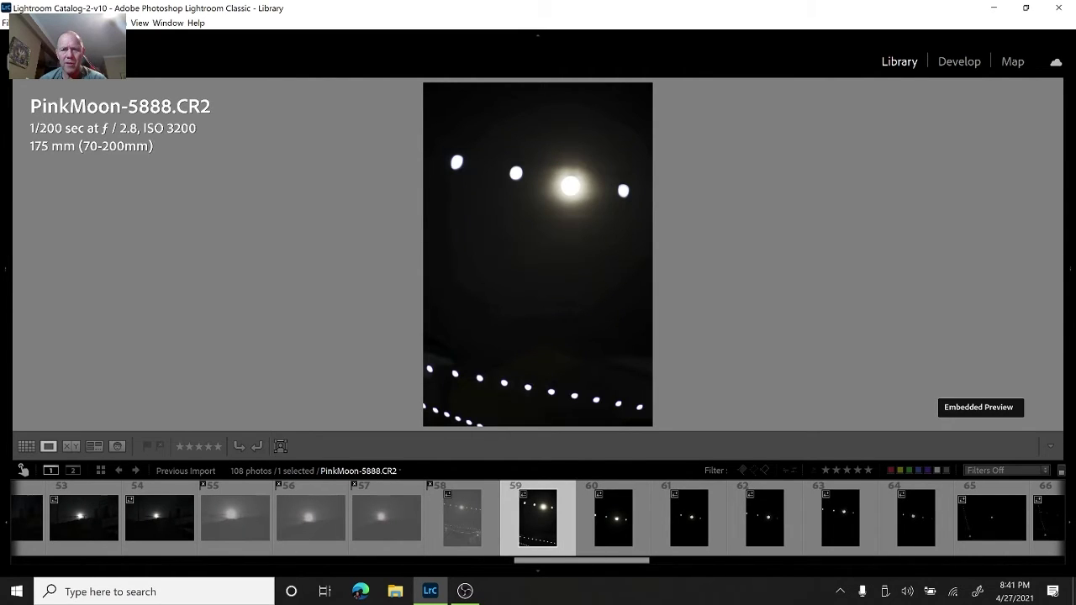
key(x)
key(Right)
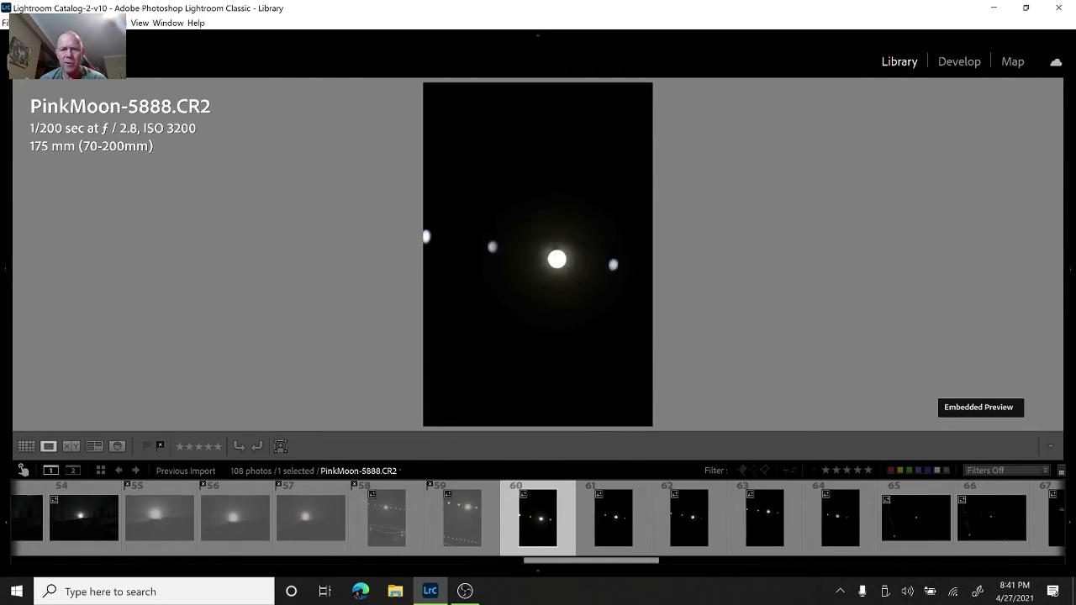
key(x)
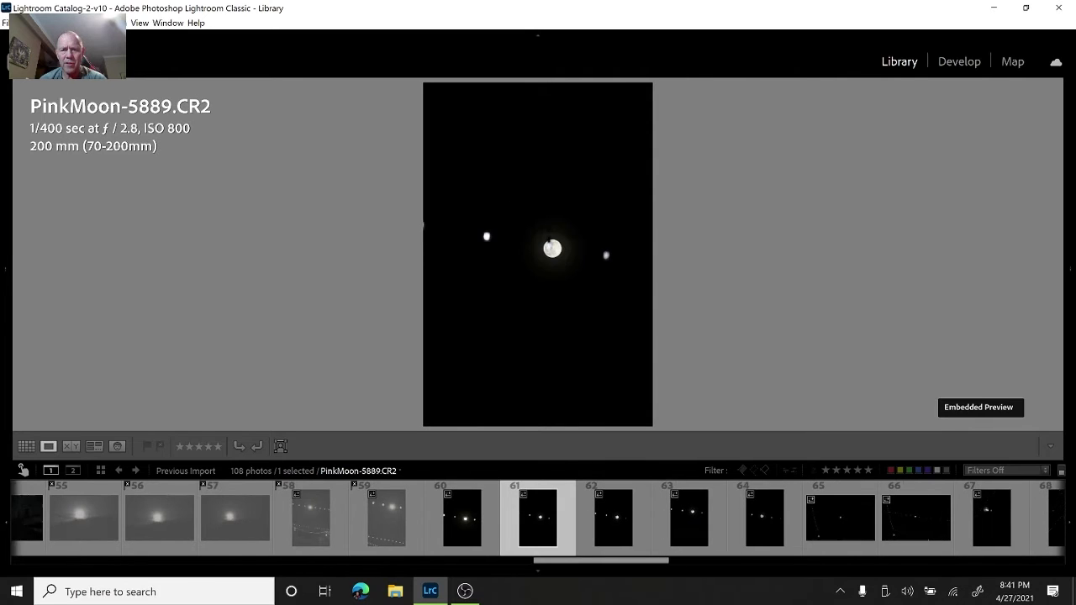
key(Right)
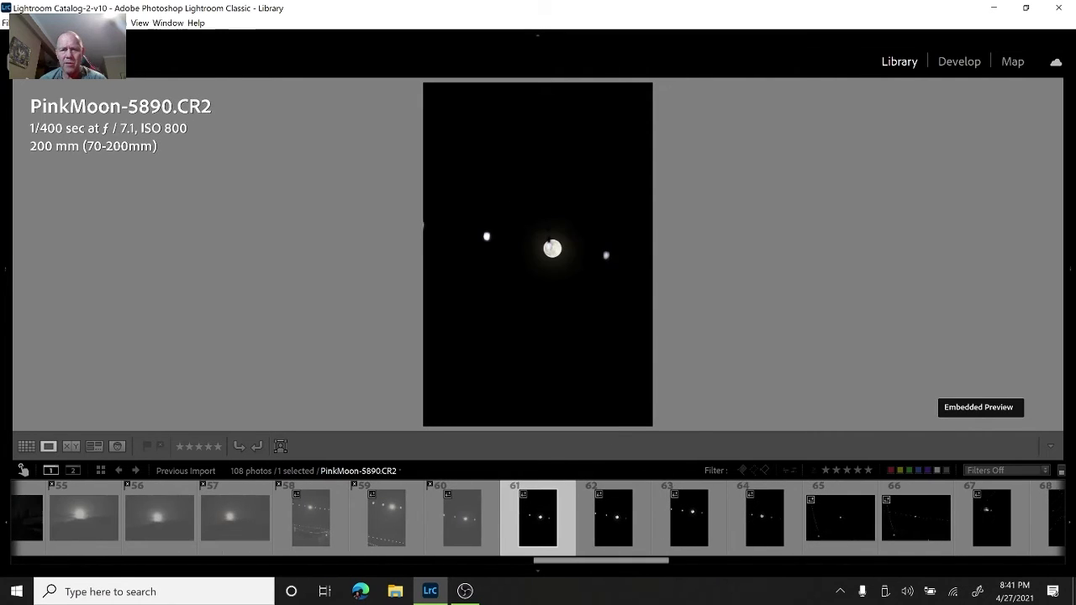
Review PinkMoon-5896 through PinkMoon-5903, including the PS-Edit TIF version, keeping them all
key(Right)
key(Right)
key(Right)
key(Right)
key(Right)
key(Right)
key(Right)
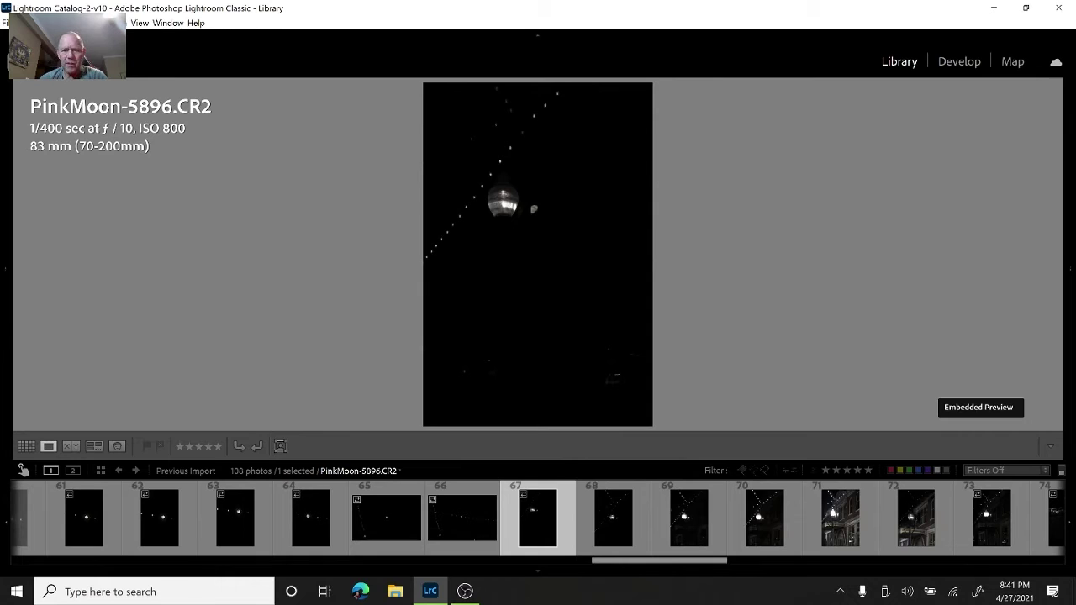
key(Right)
key(Left)
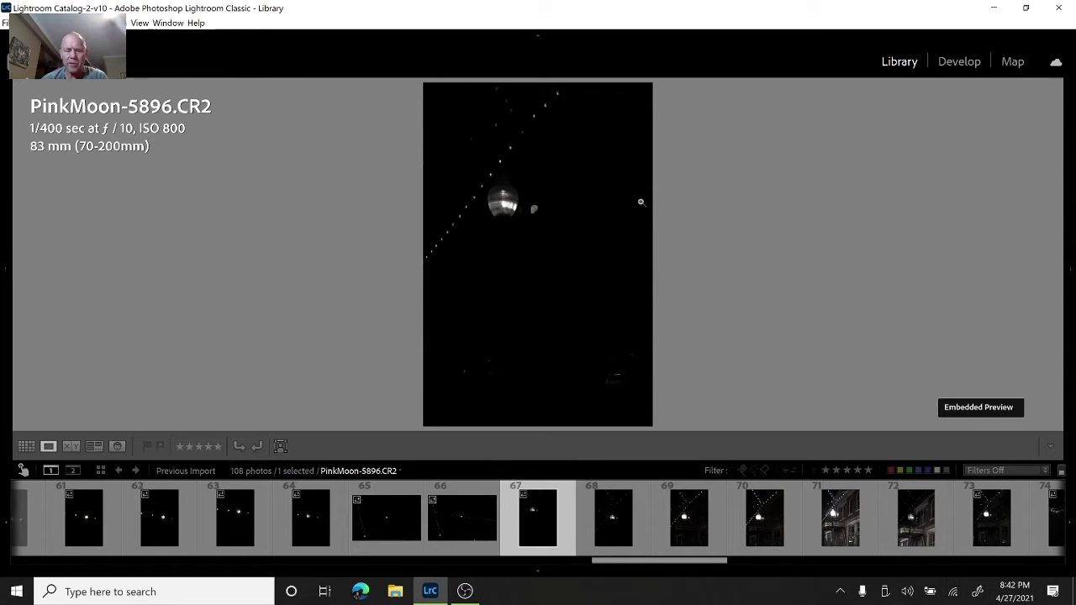
key(Right)
key(Right)
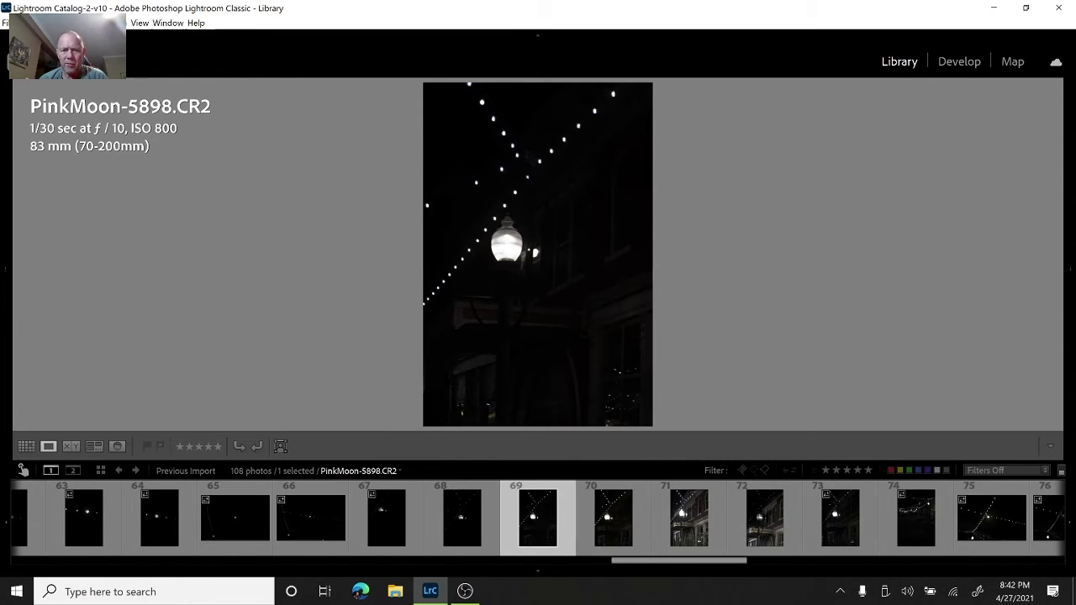
key(Right)
key(Right)
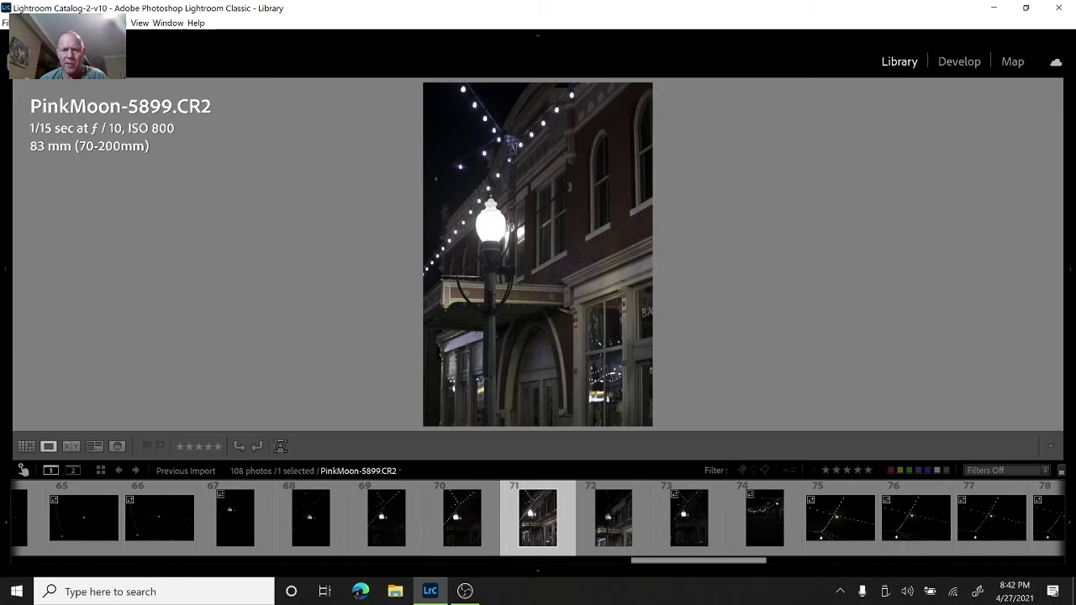
key(Right)
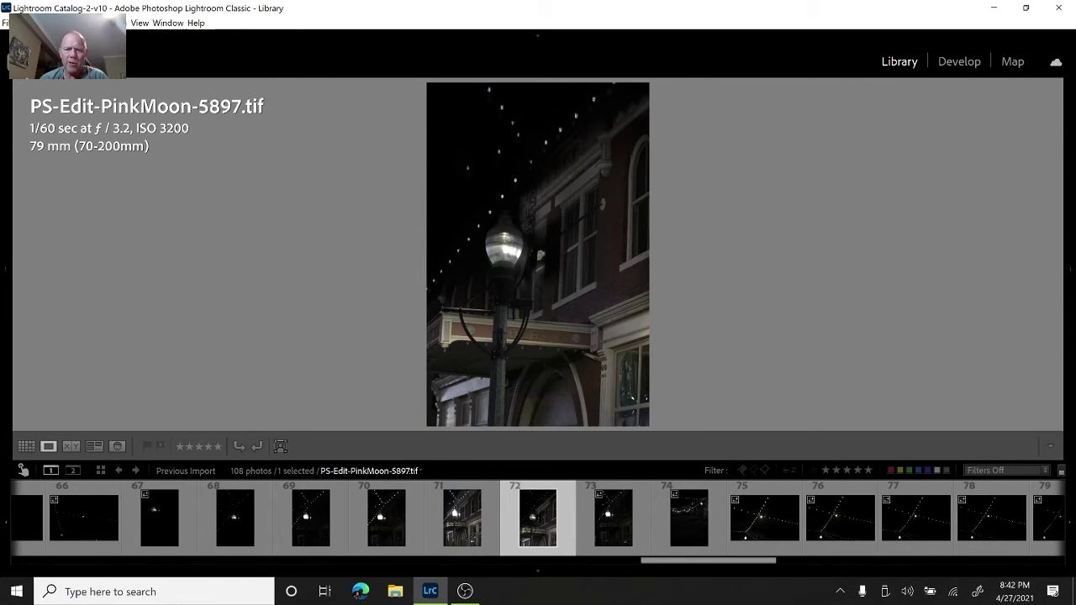
key(Right)
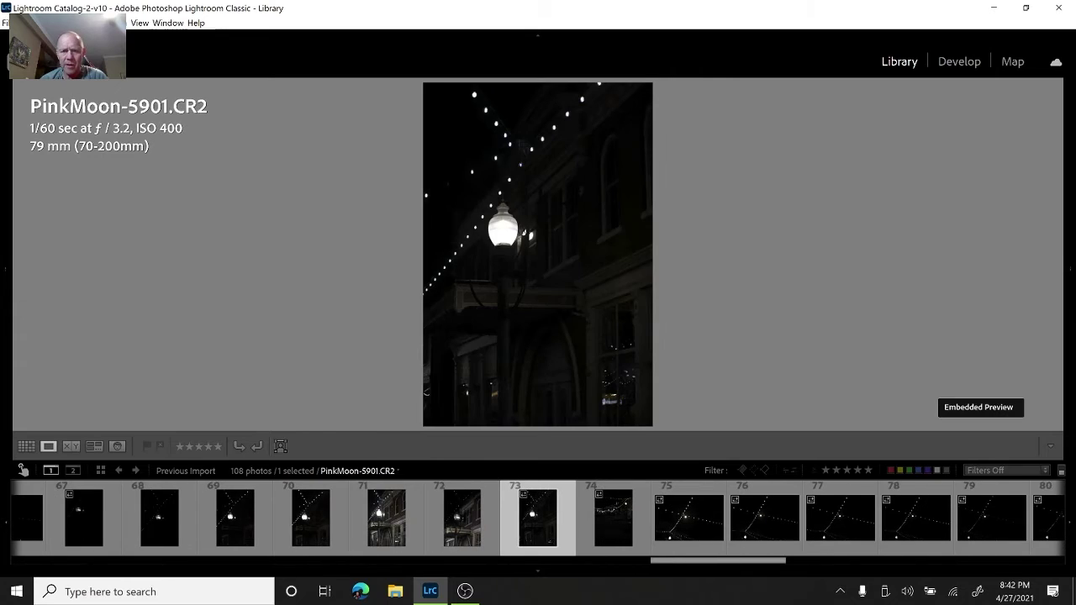
key(Right)
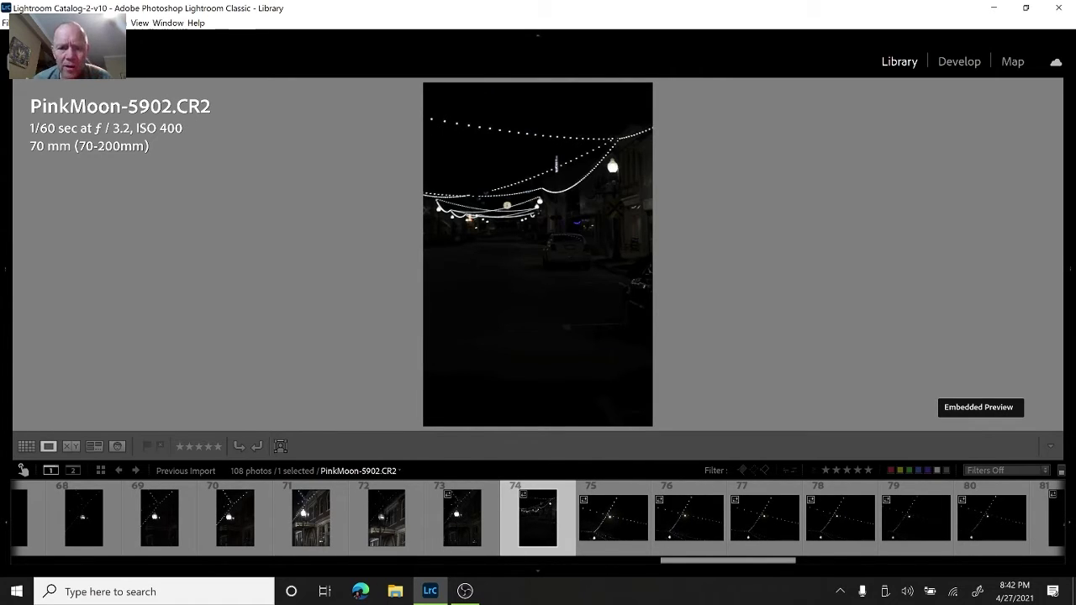
key(Right)
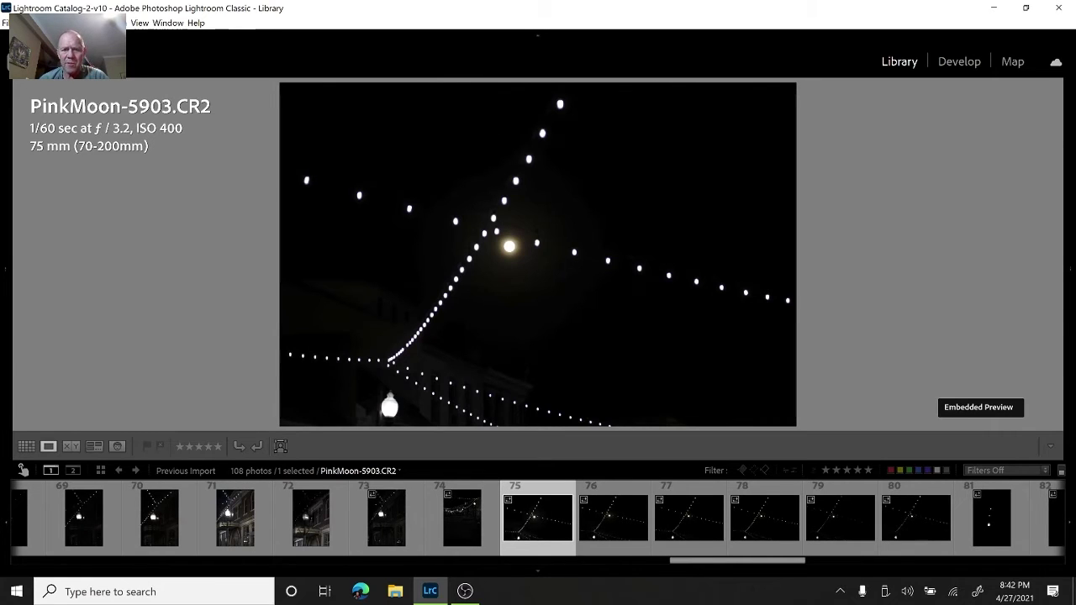
Reject the string-light moon shots 75 and 76
key(x)
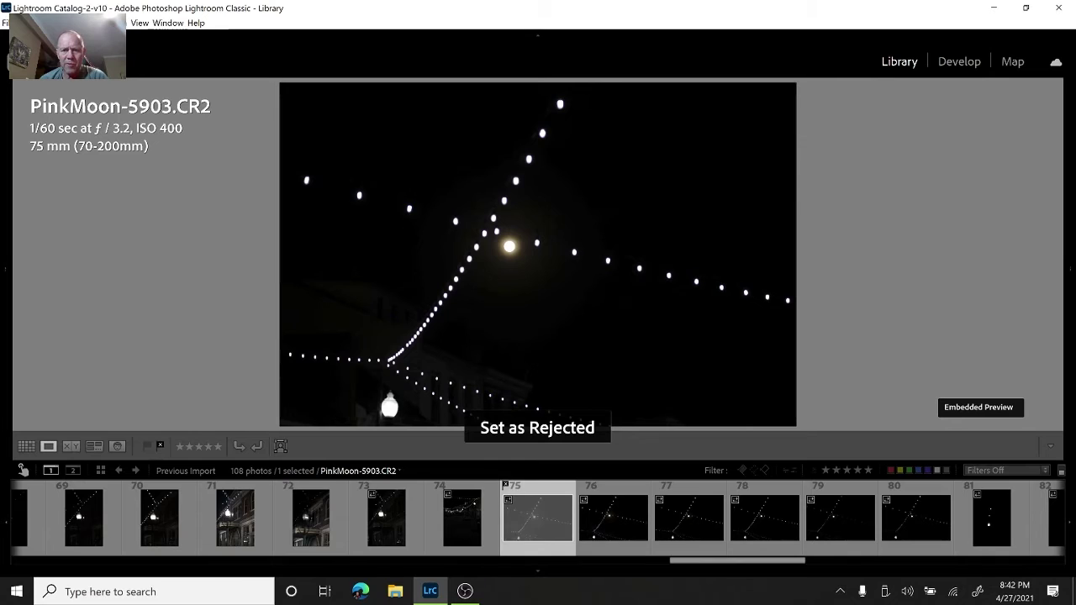
key(Right)
key(x)
key(Right)
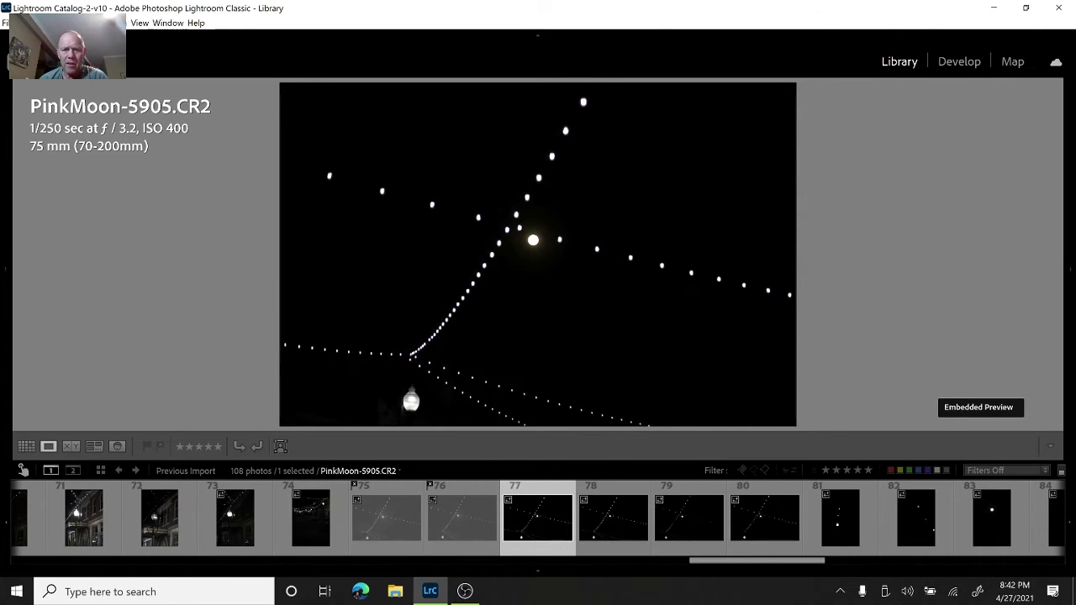
Reject photos 77 through 82, keeping PinkMoon-5910
key(x)
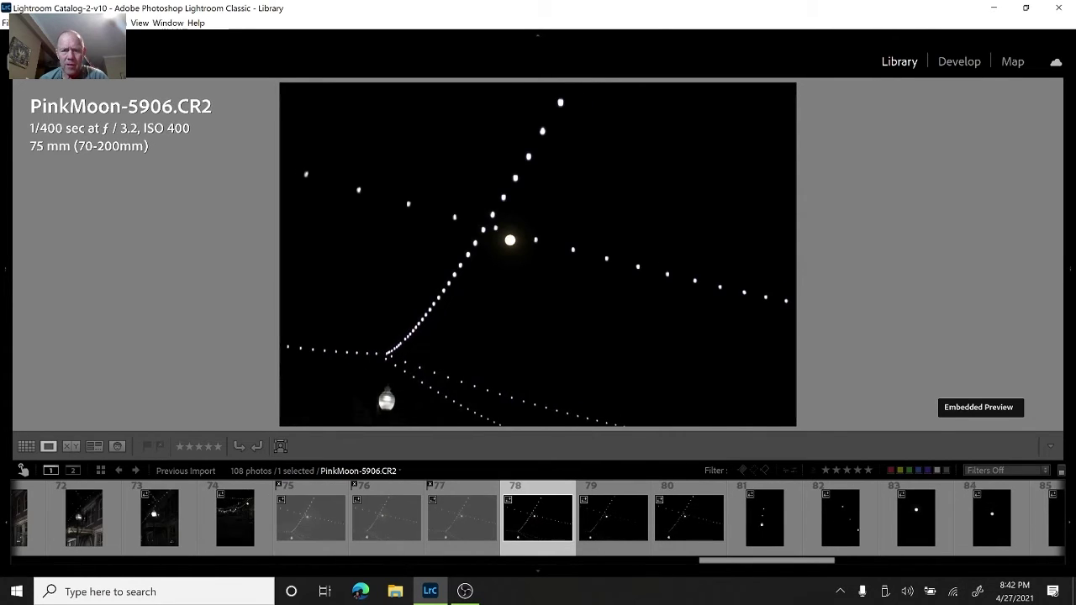
key(x)
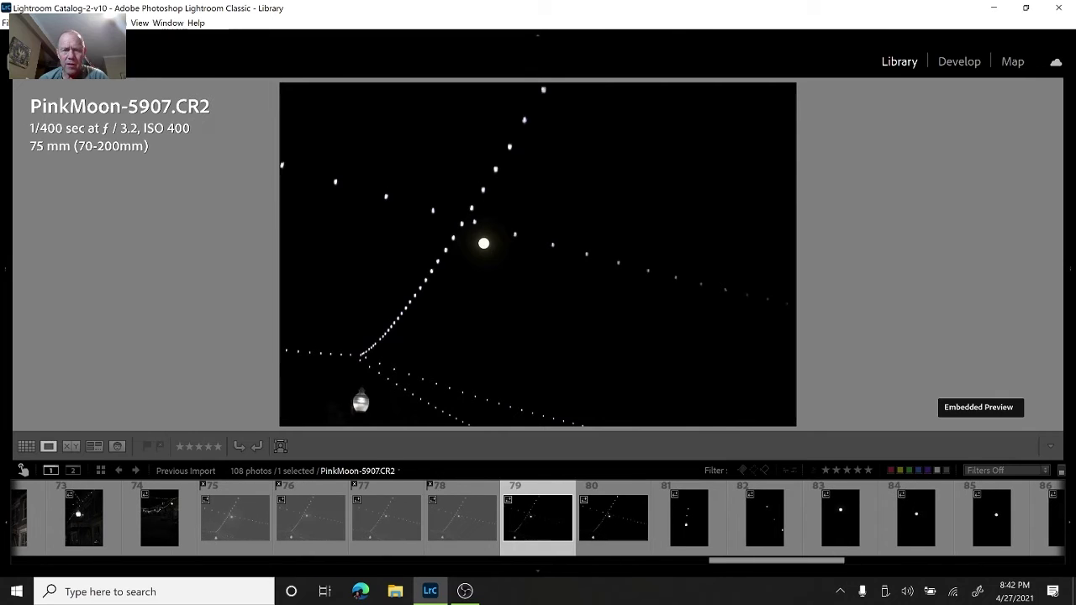
key(x)
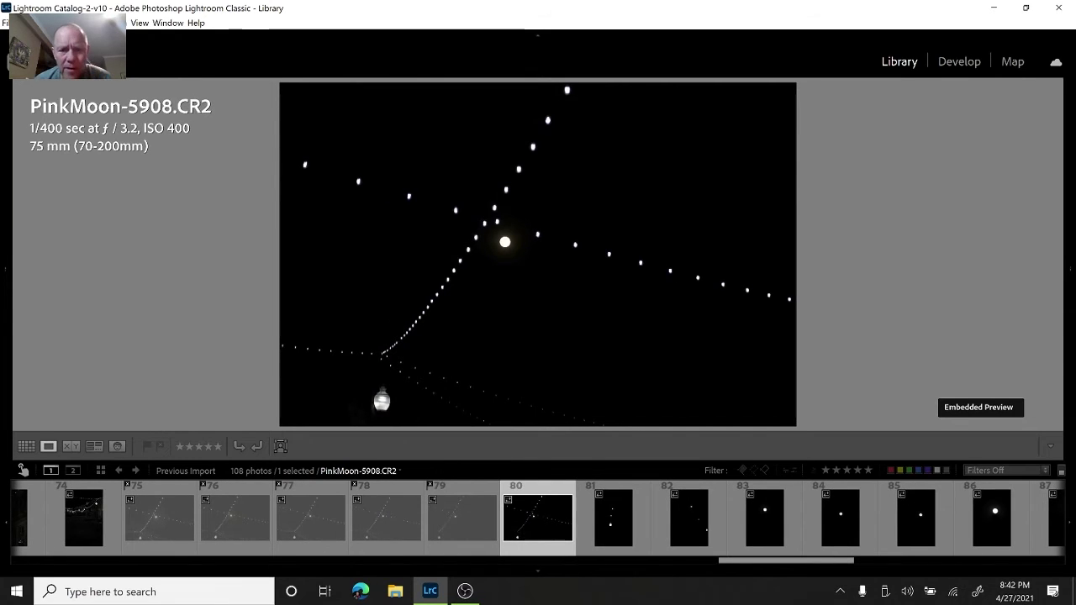
key(x)
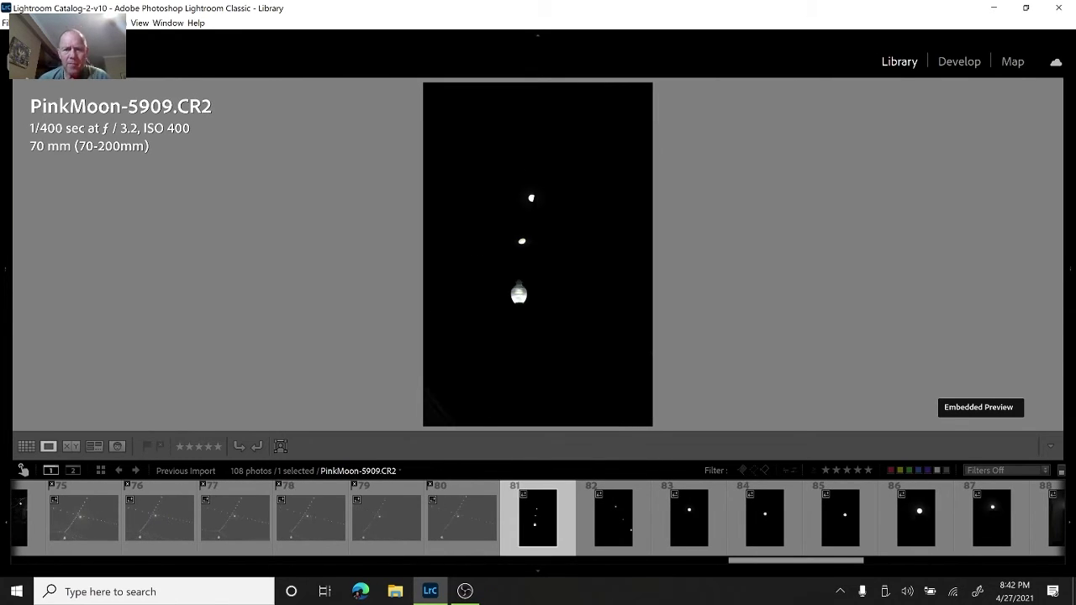
key(x)
key(x)
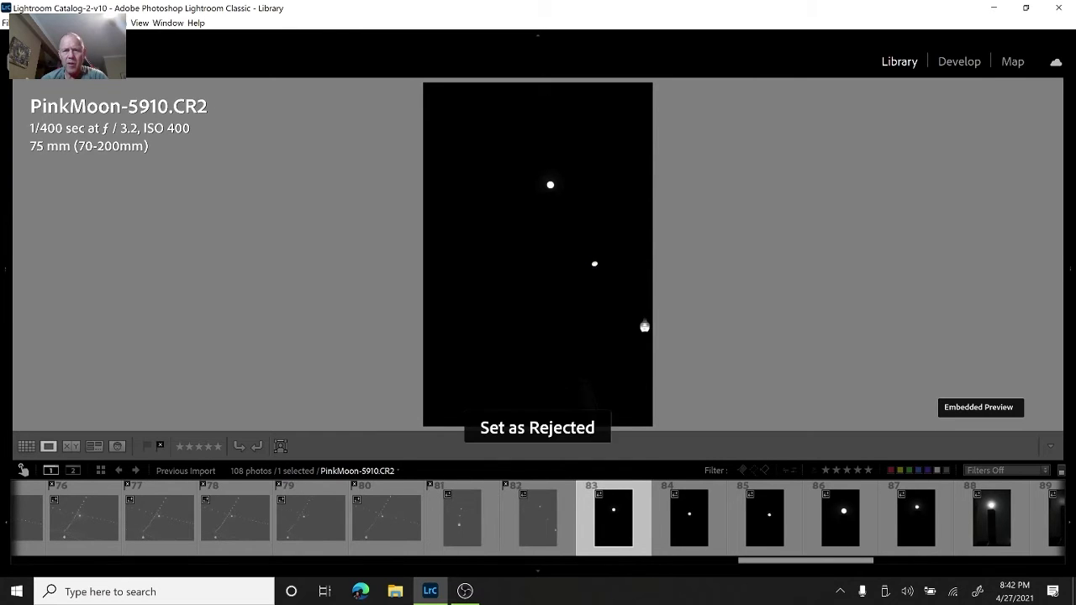
key(Right)
key(x)
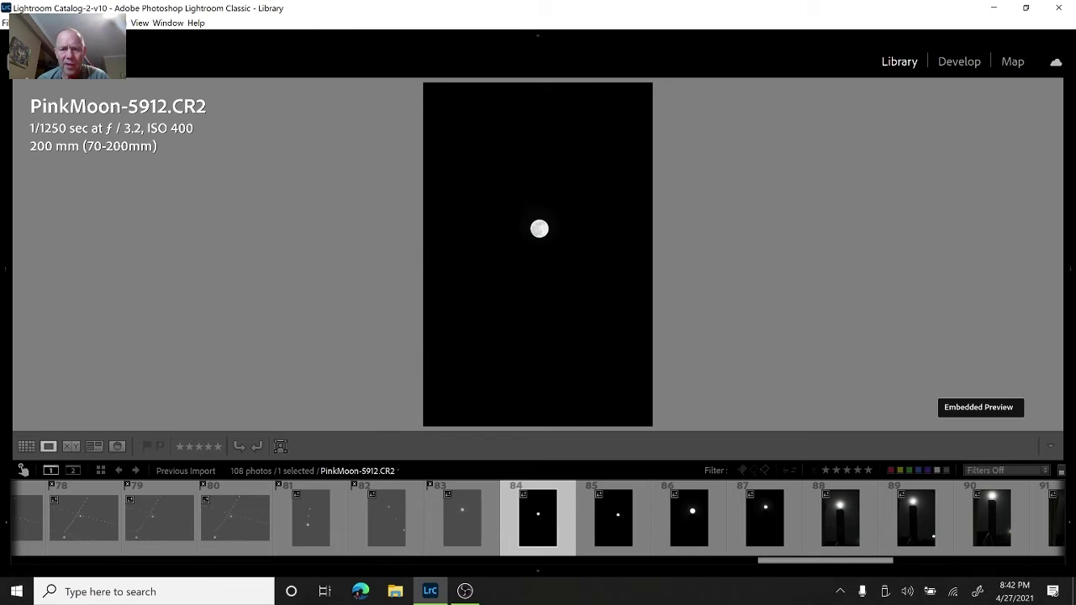
Reject photos 84, 85, 86 and 88, keeping photos 89 and 90
key(x)
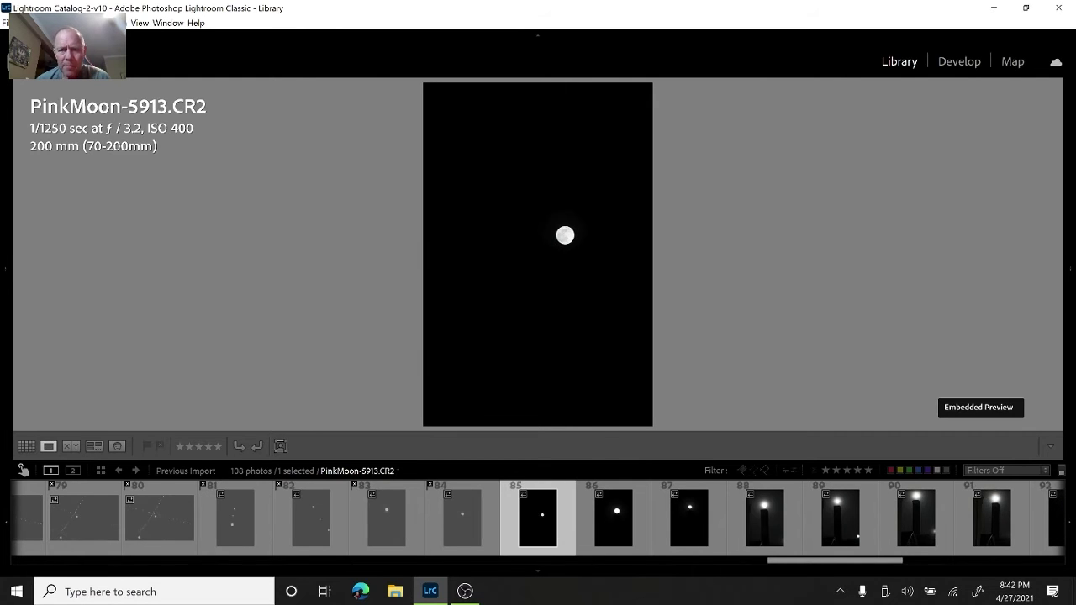
key(x)
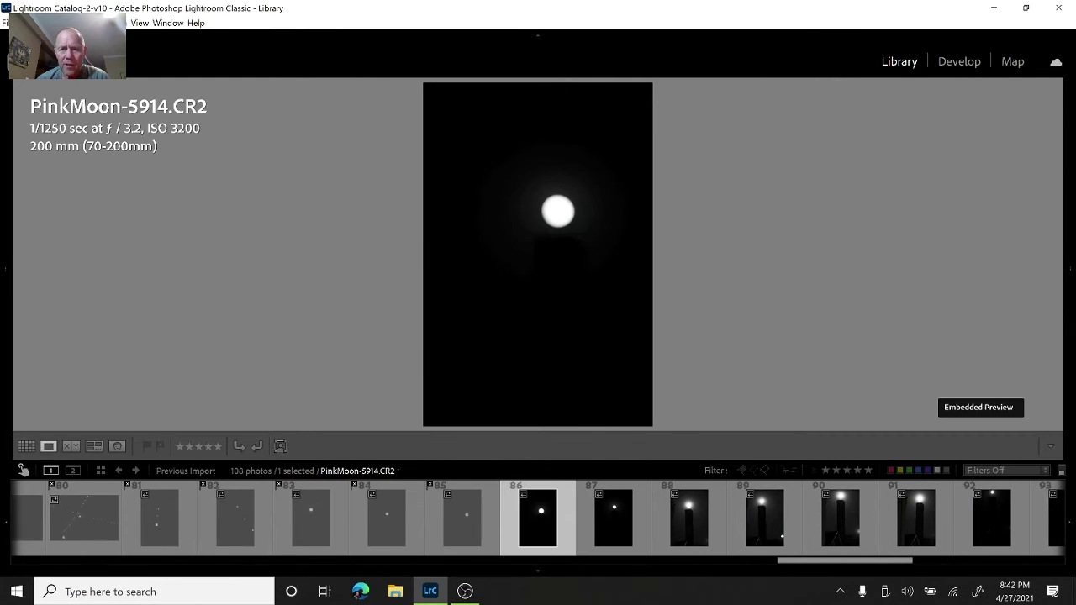
key(x)
key(x)
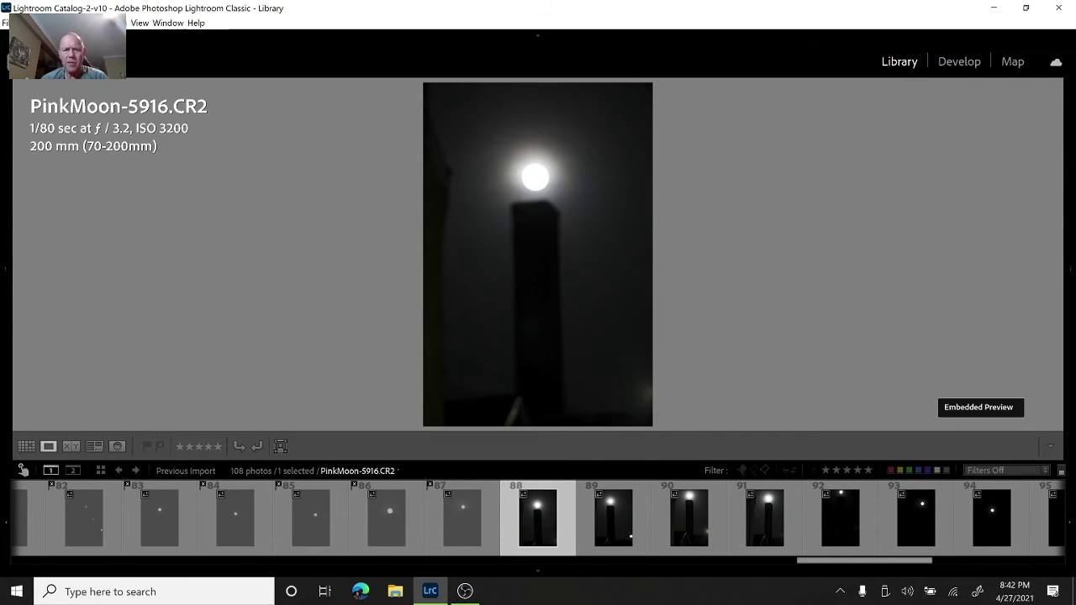
key(x)
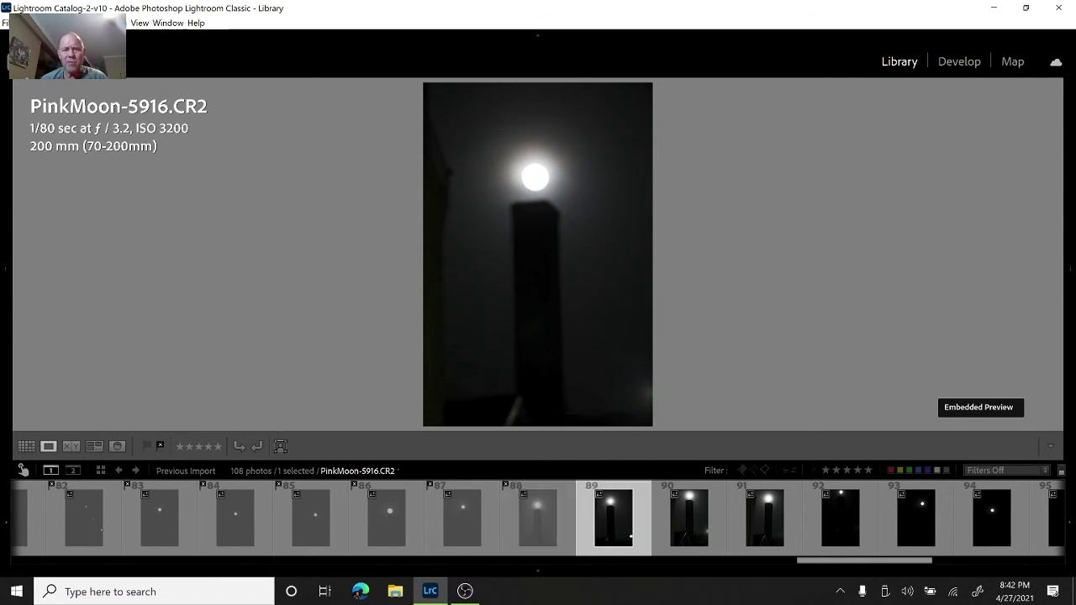
key(Right)
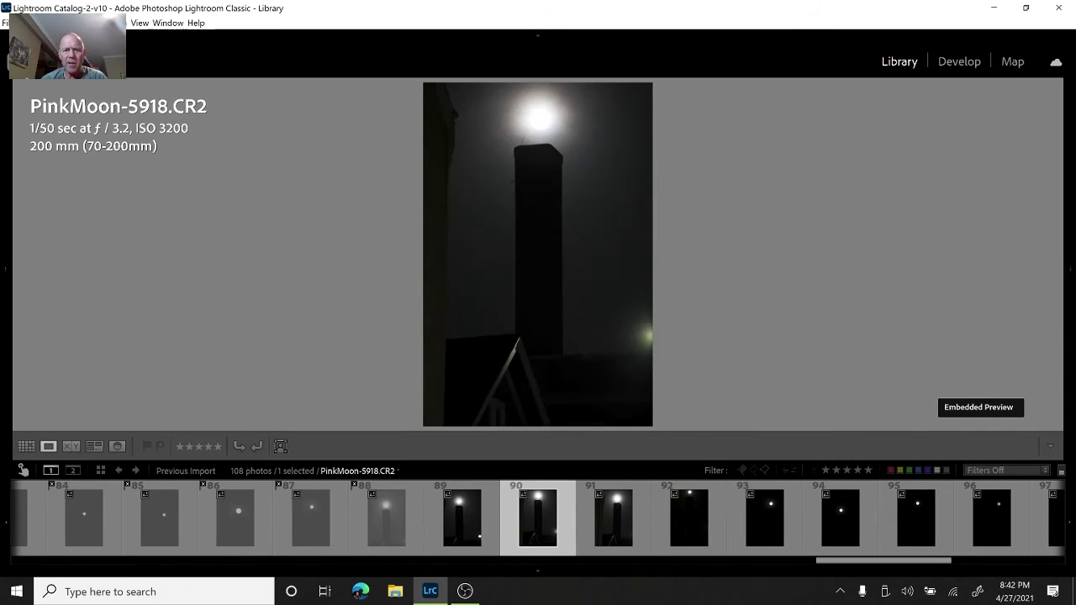
key(Right)
key(Right)
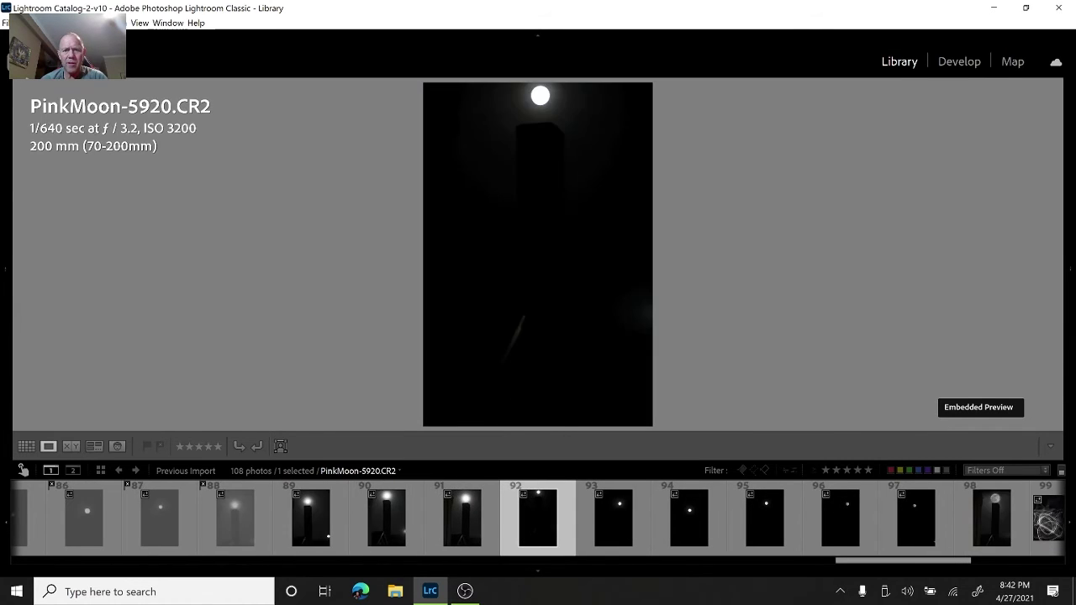
Reject the faint moon frames from PinkMoon-5920 to 5922, then show photo 97
key(Left)
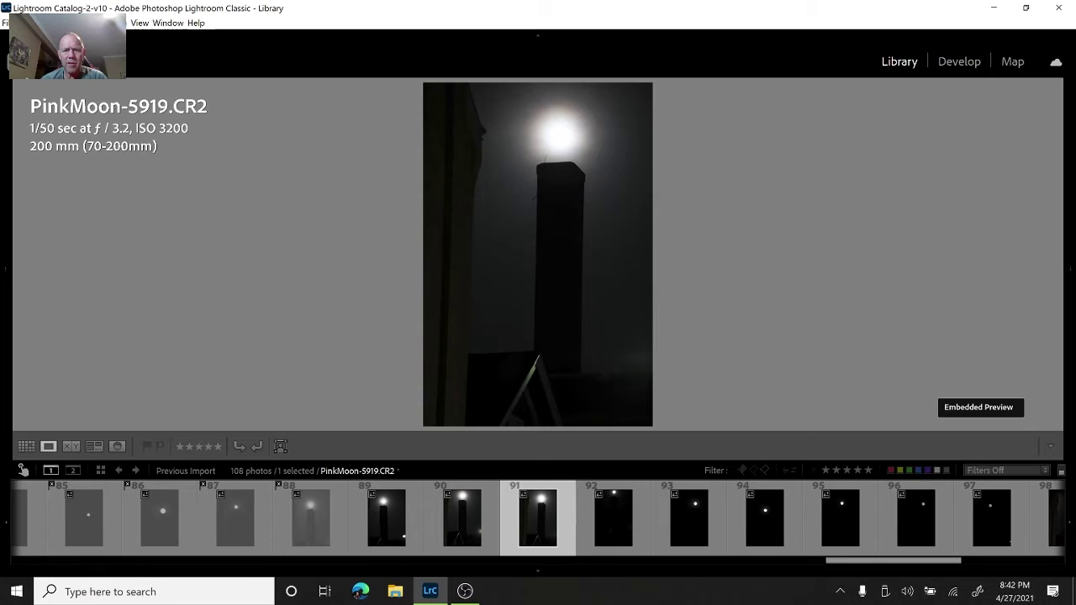
key(Right)
key(x)
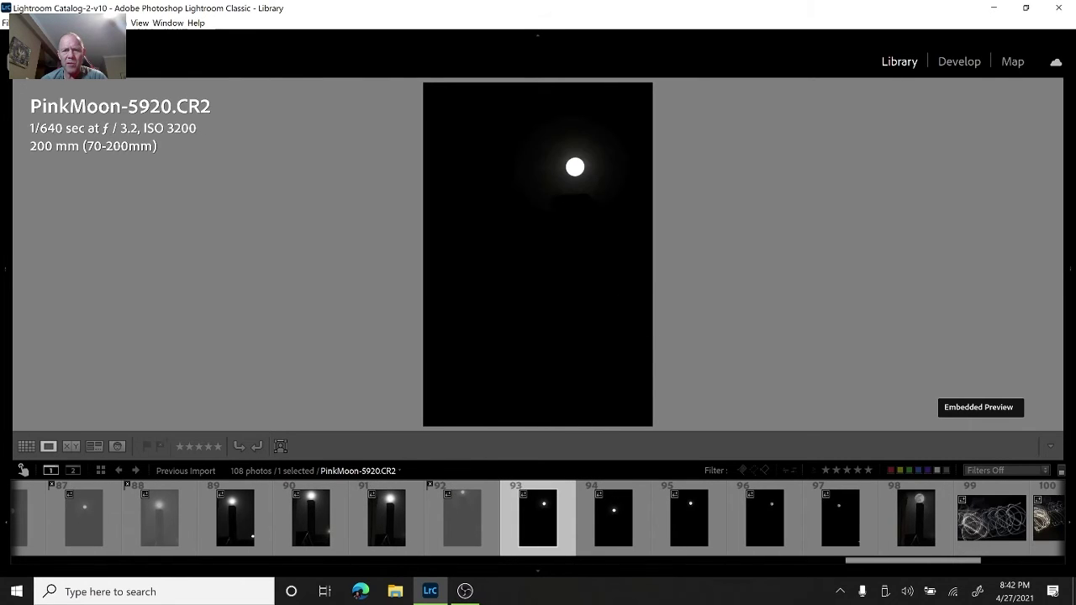
key(x)
key(x)
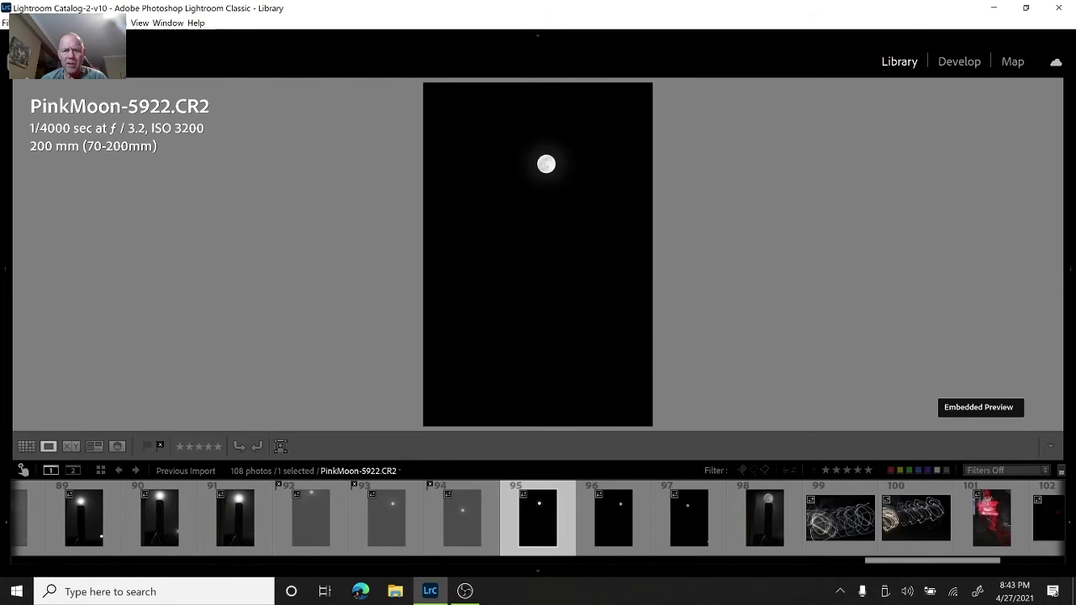
key(x)
key(x)
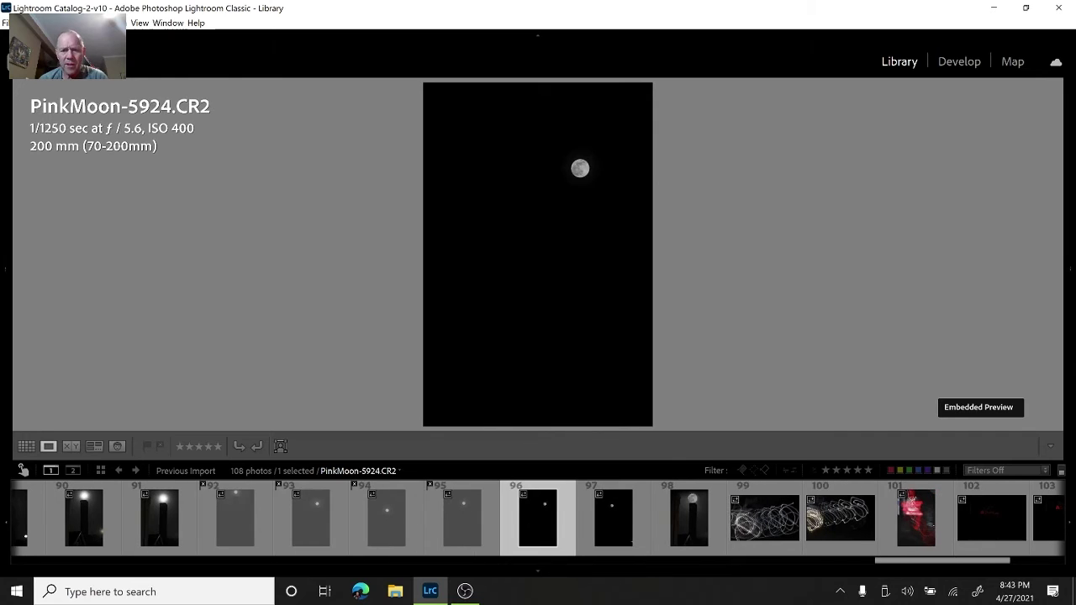
click(622, 521)
Keep the chimney-and-moon photo and reject the light-trail and red light-painting shots
key(Right)
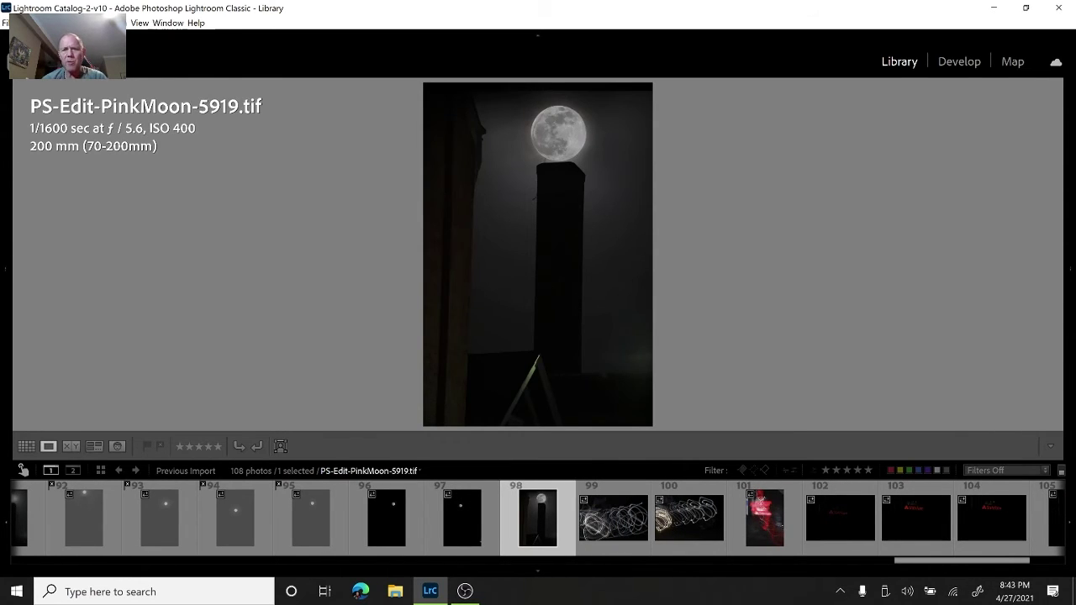
key(Right)
key(x)
key(Right)
key(x)
key(x)
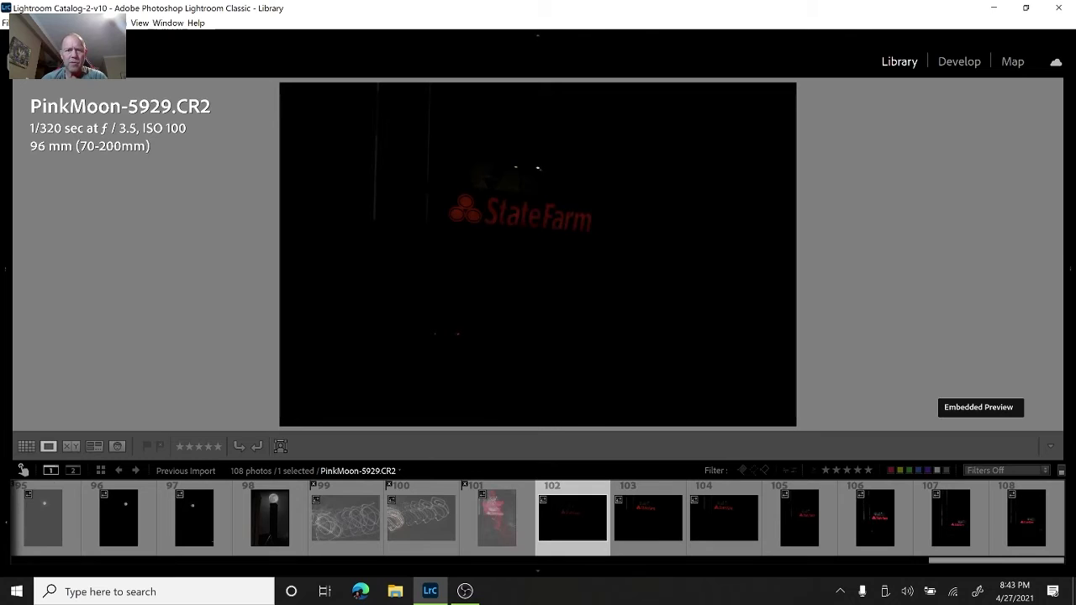
Flag the dark State Farm sign shots, frames 102–107, including the vertical one, as rejected
key(x)
key(x)
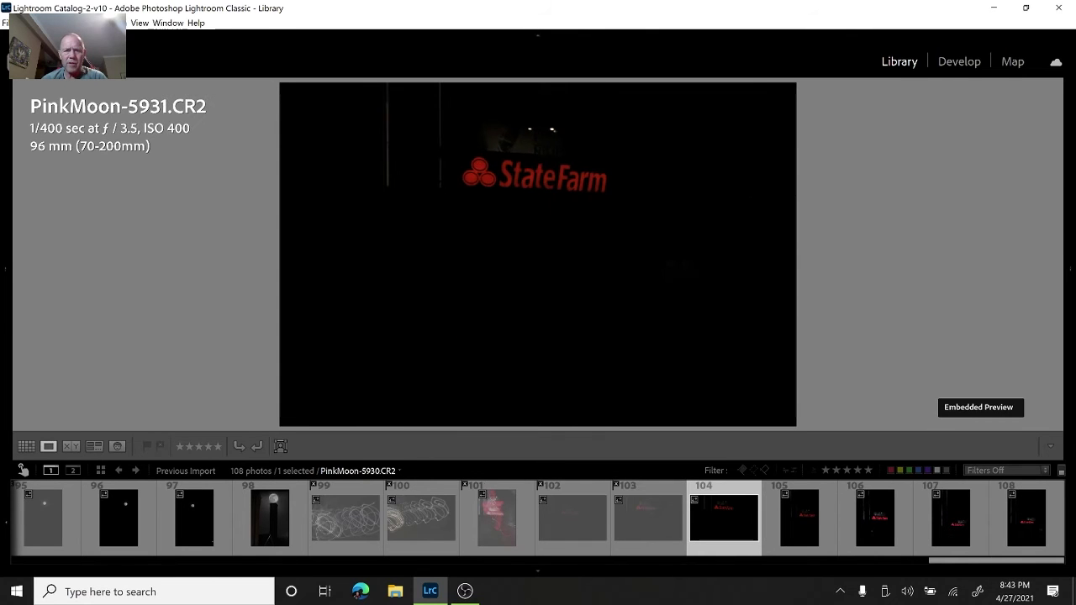
key(x)
key(x)
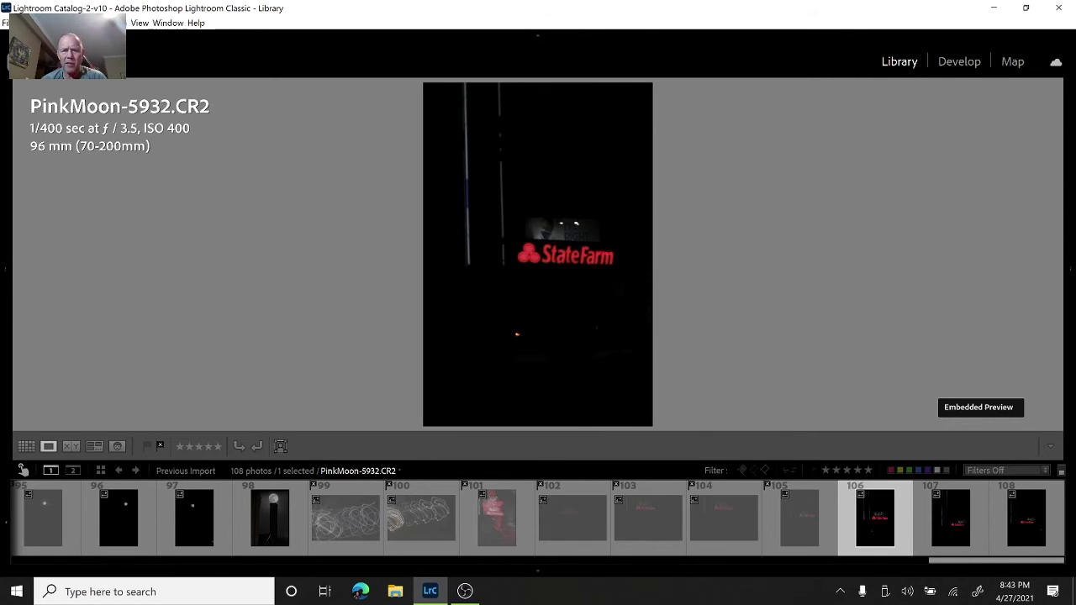
key(x)
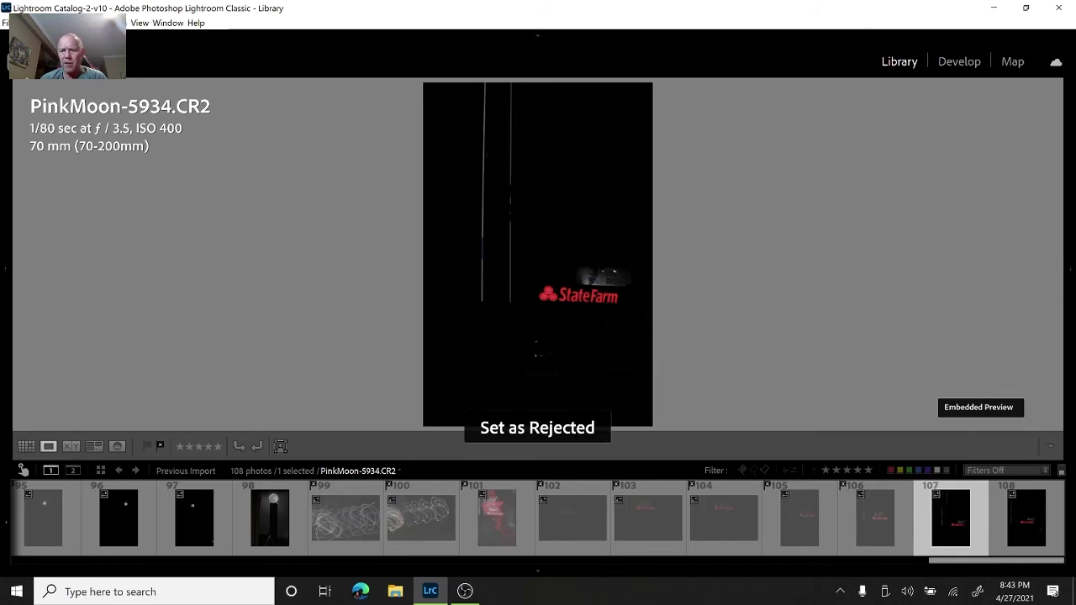
key(x)
key(x)
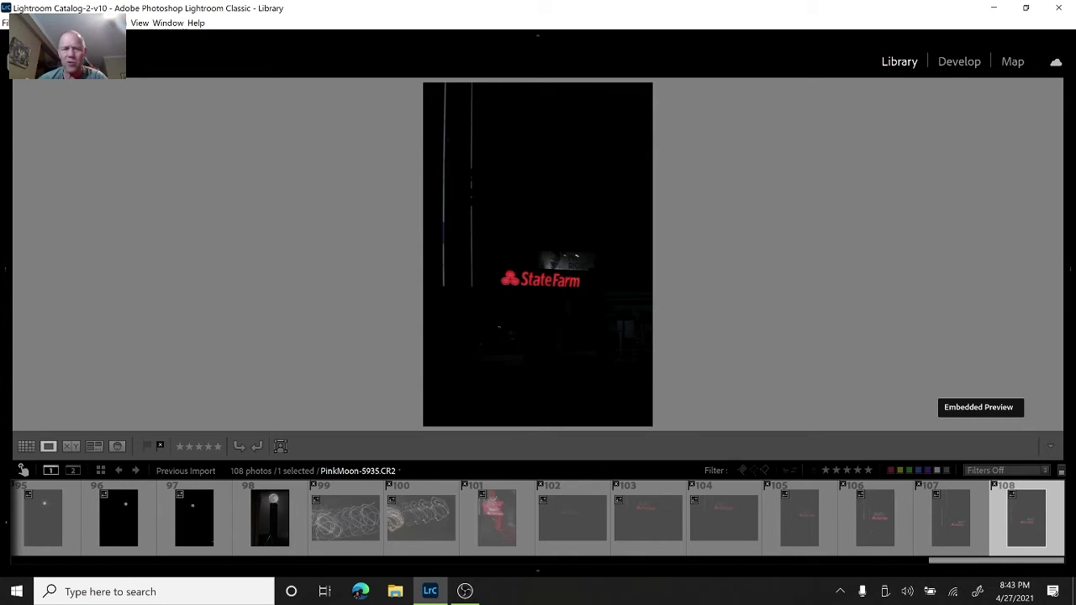
Use Photo > Delete Rejected Photos and choose Delete from Disk for the 50 rejects
click(75, 23)
click(130, 403)
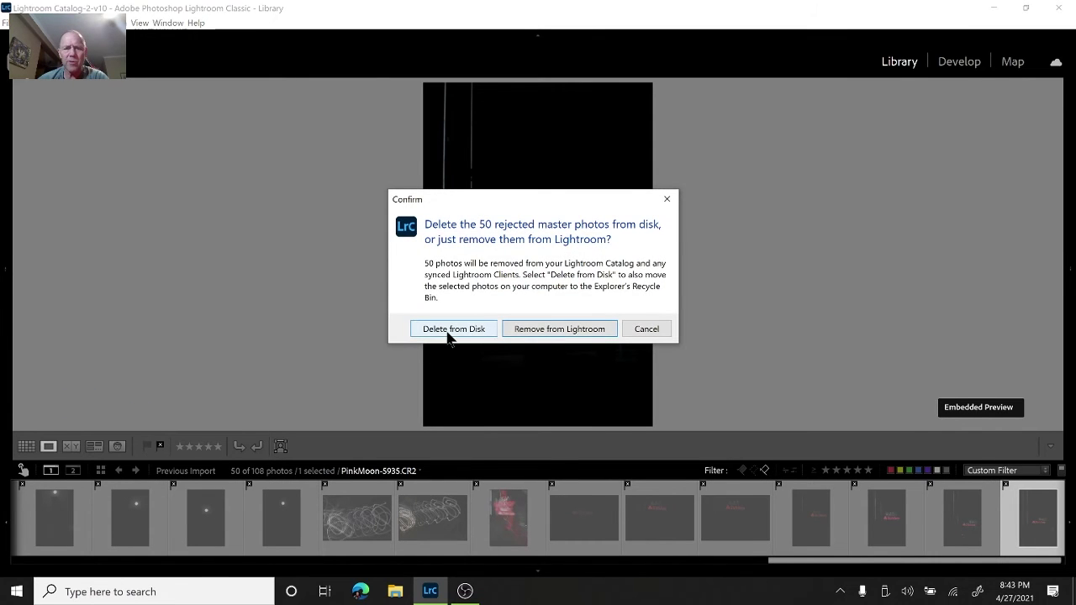
click(448, 334)
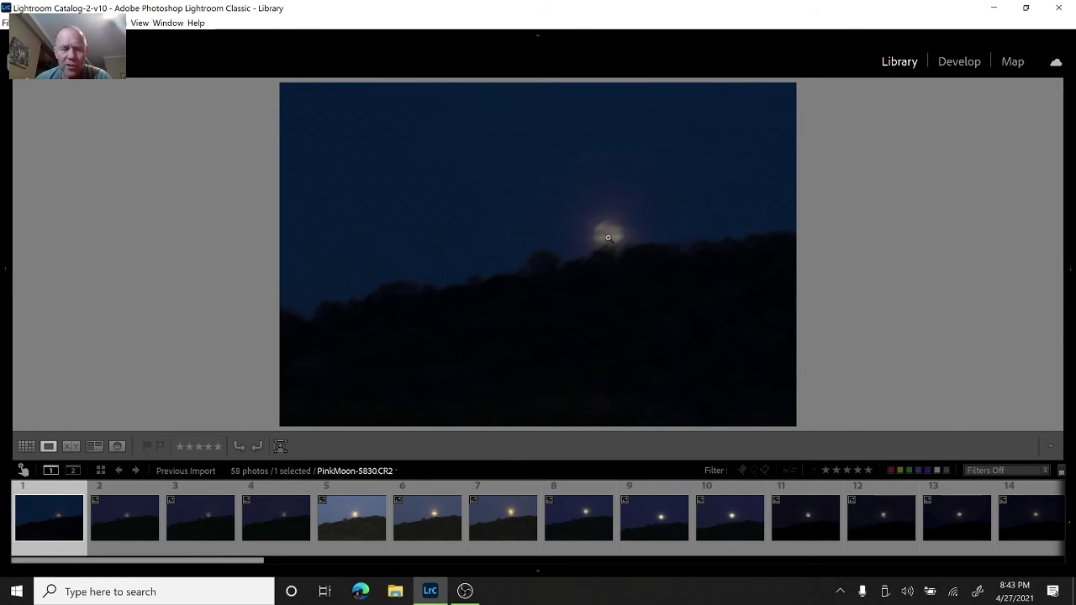
Flag photos 2, 5 and 6 as picks
key(Right)
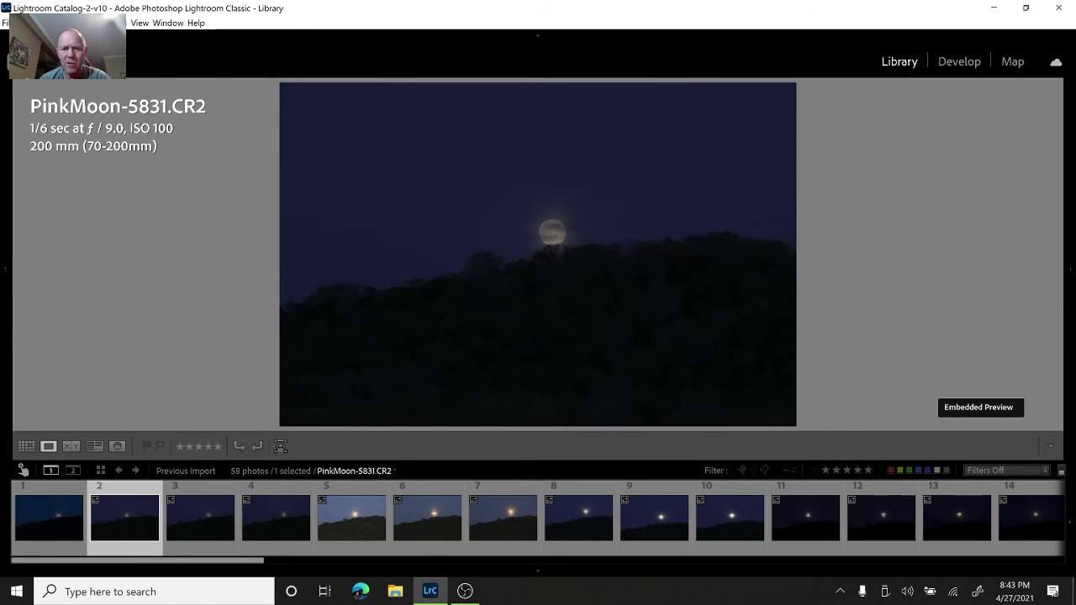
key(Right)
key(Left)
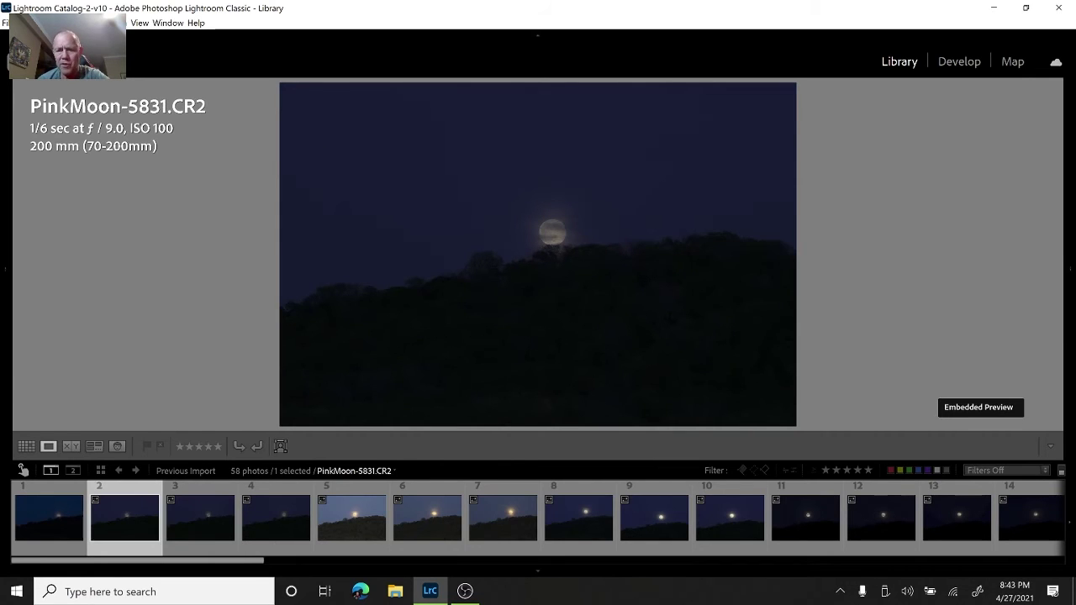
key(p)
key(Right)
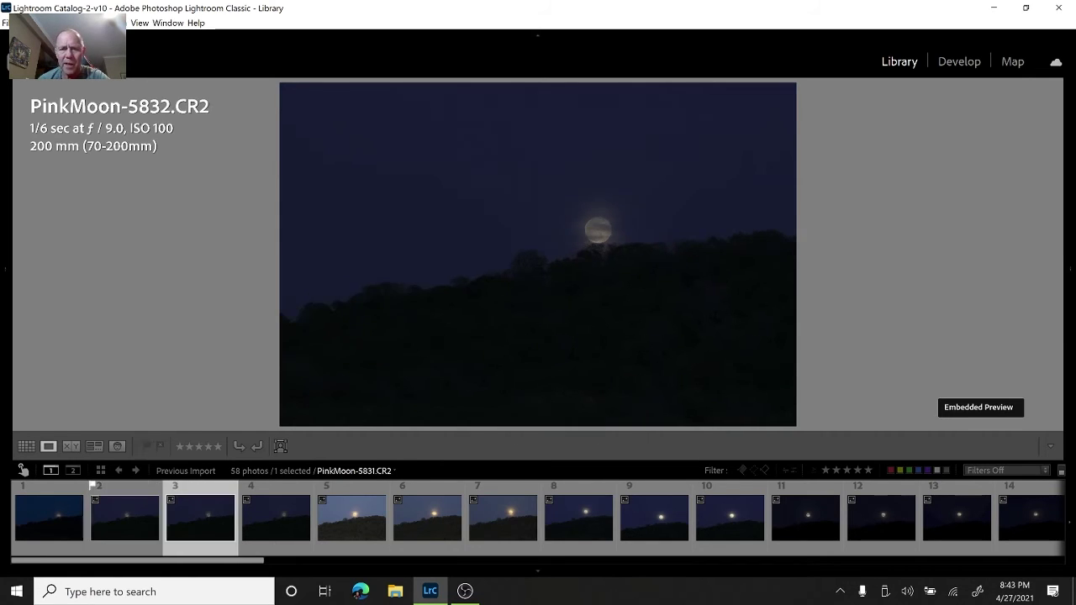
key(Right)
key(Right)
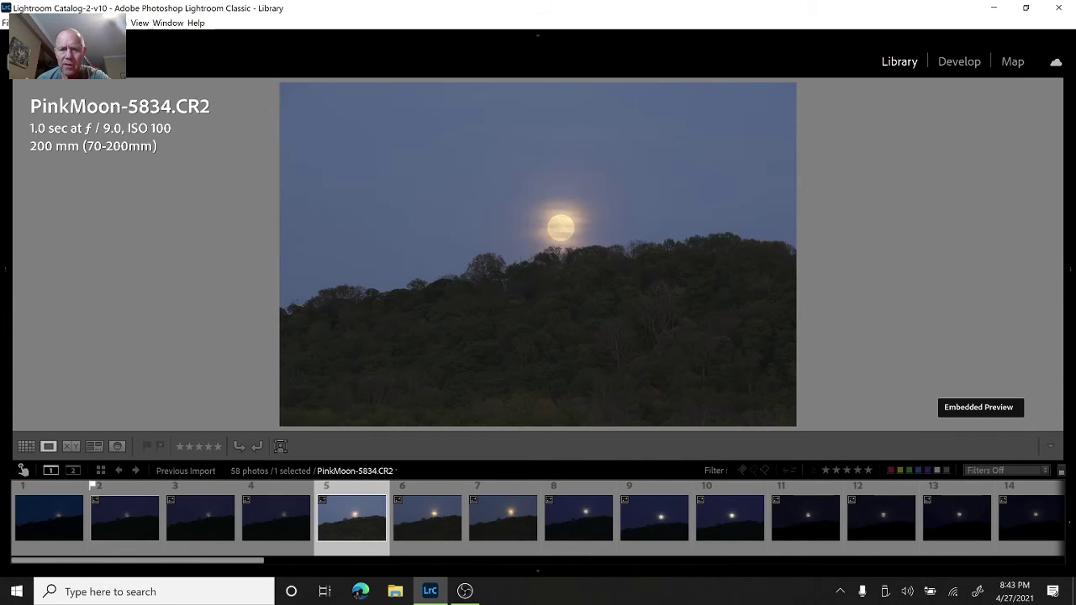
key(p)
key(Right)
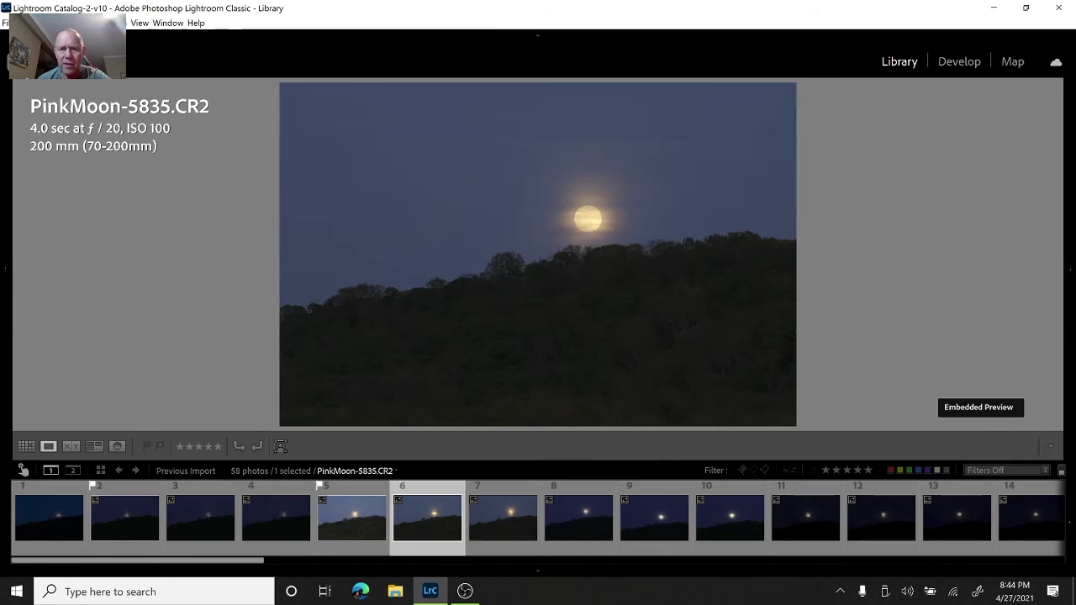
key(p)
Move past the next moon frames and flag PinkMoon-5841 as a pick
key(Right)
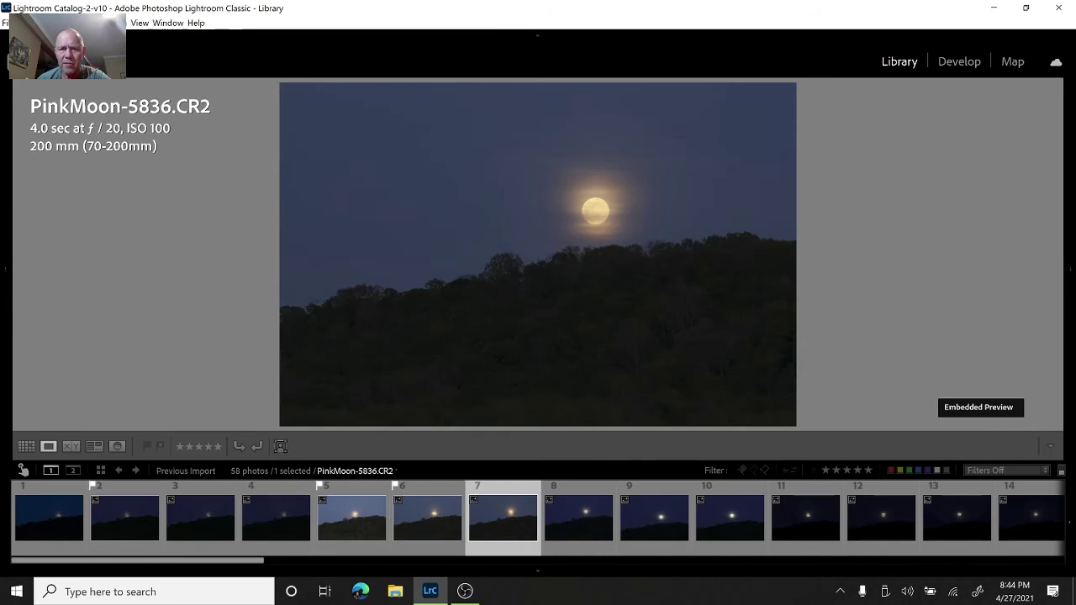
key(Right)
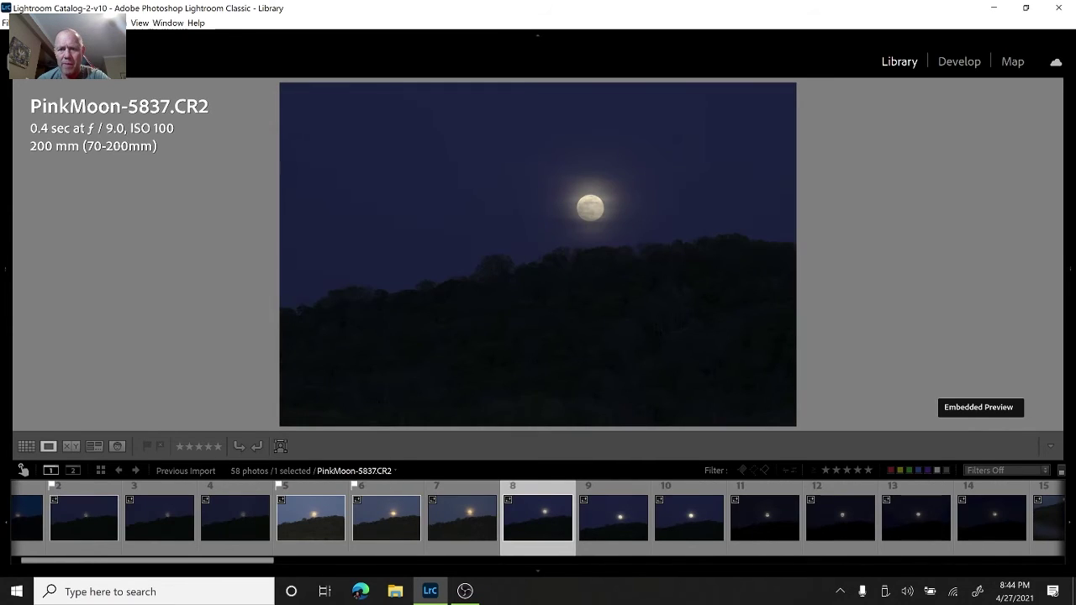
key(Right)
key(Right)
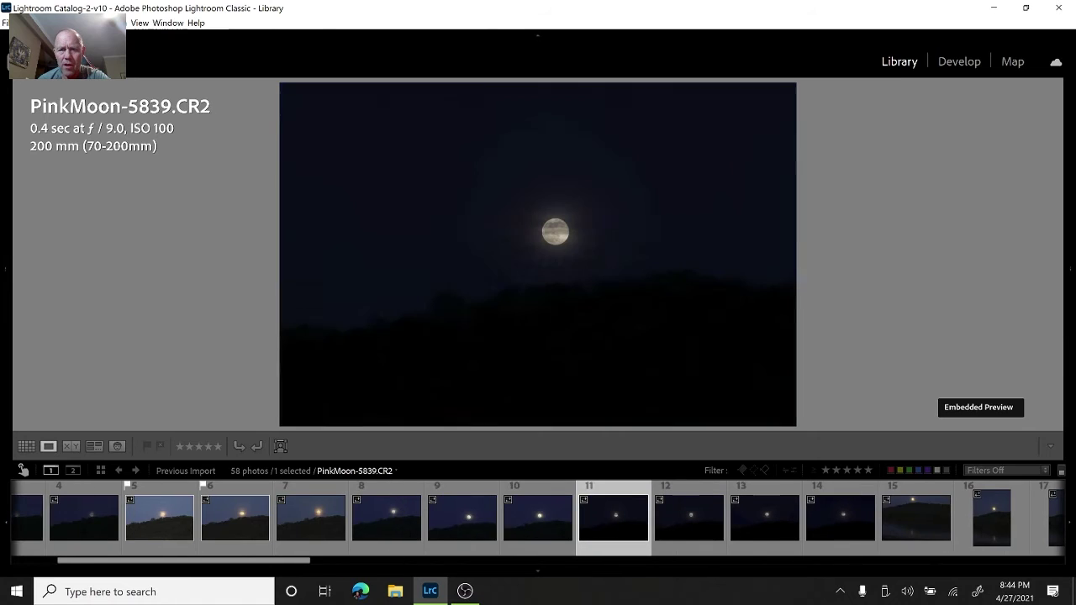
key(Right)
key(Right)
key(Right)
key(Right)
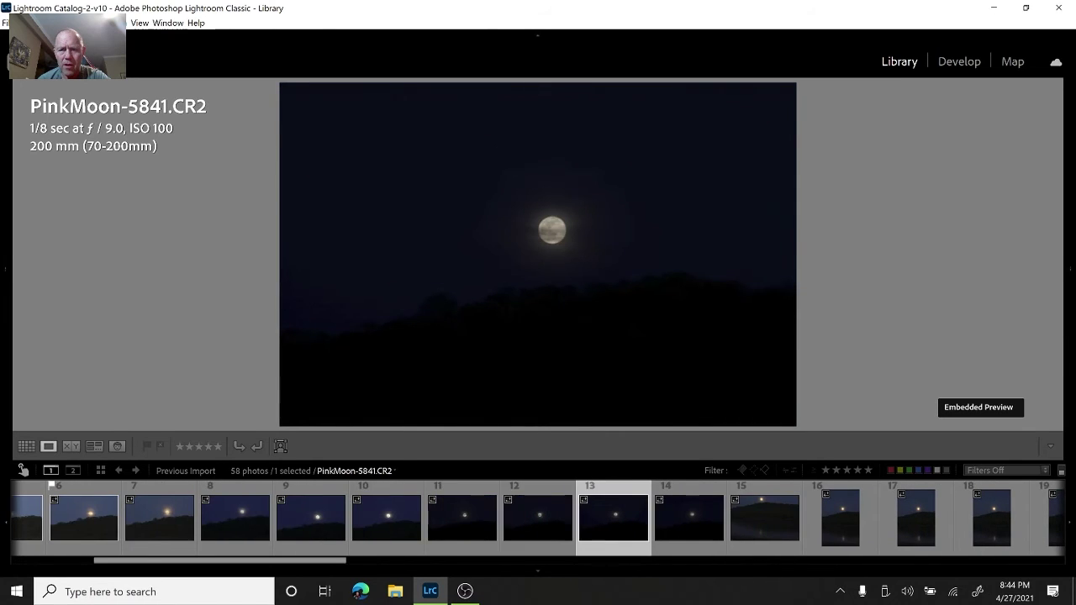
key(Right)
key(Right)
key(Left)
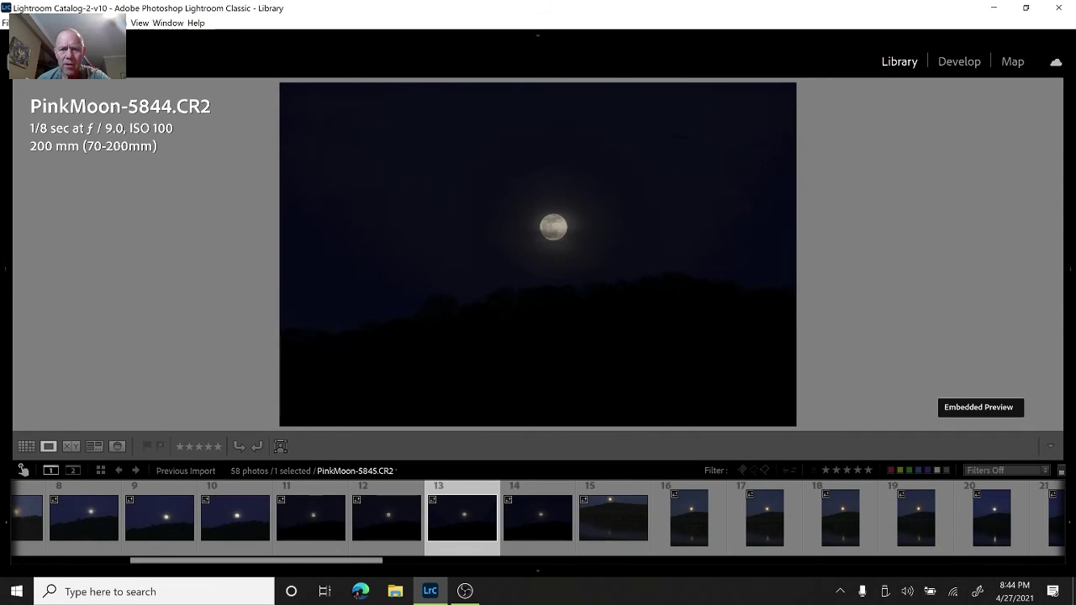
key(Left)
key(Left)
key(Left)
key(p)
Skip through the lake reflection frames and flag photo 27 as a pick
key(Right)
key(Right)
key(Right)
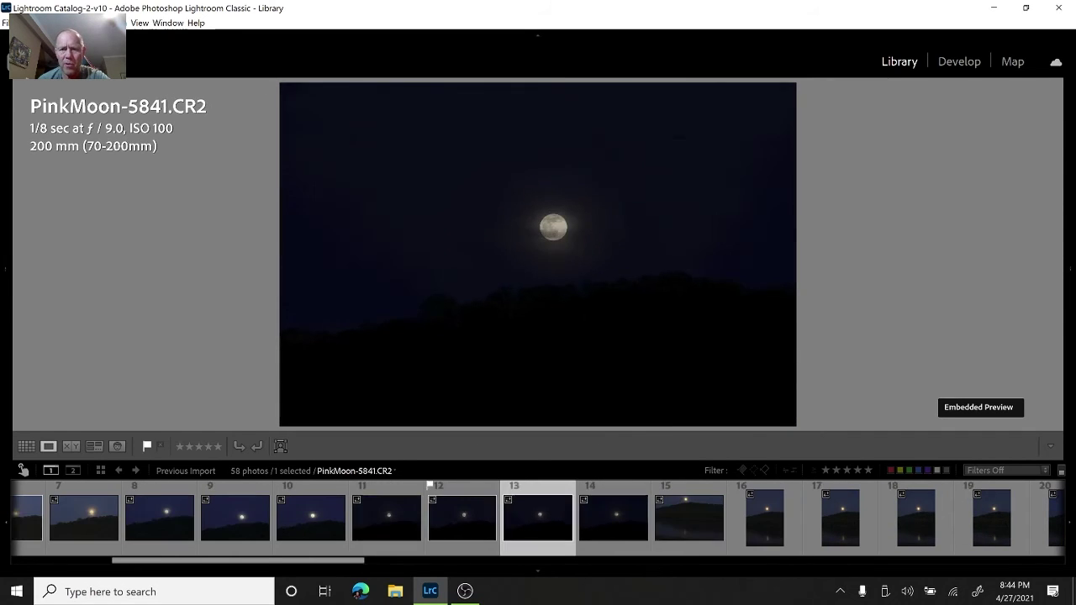
key(Right)
key(Right)
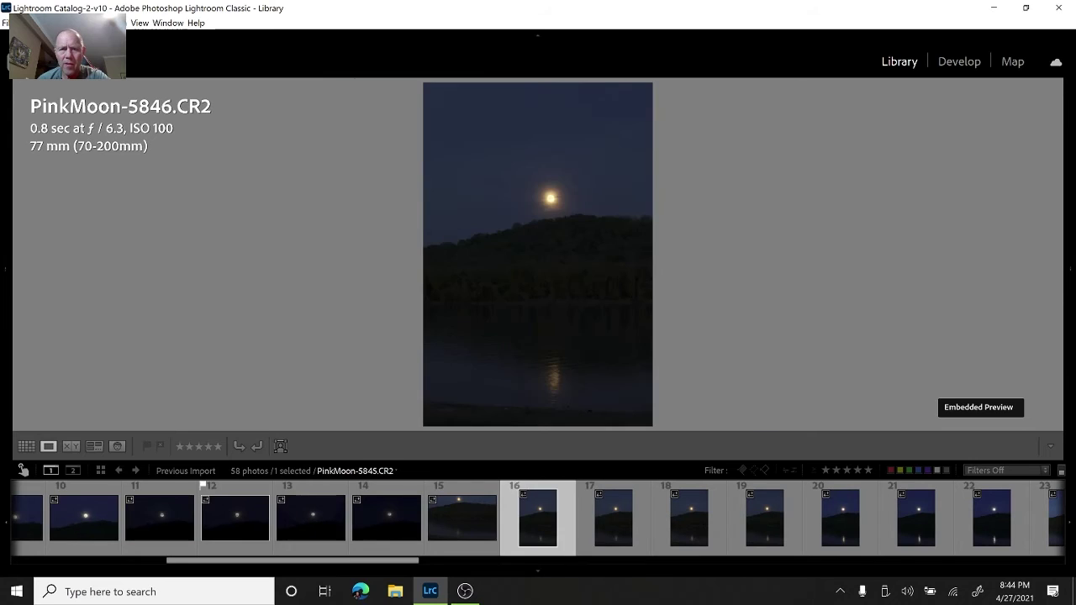
key(Right)
key(Right)
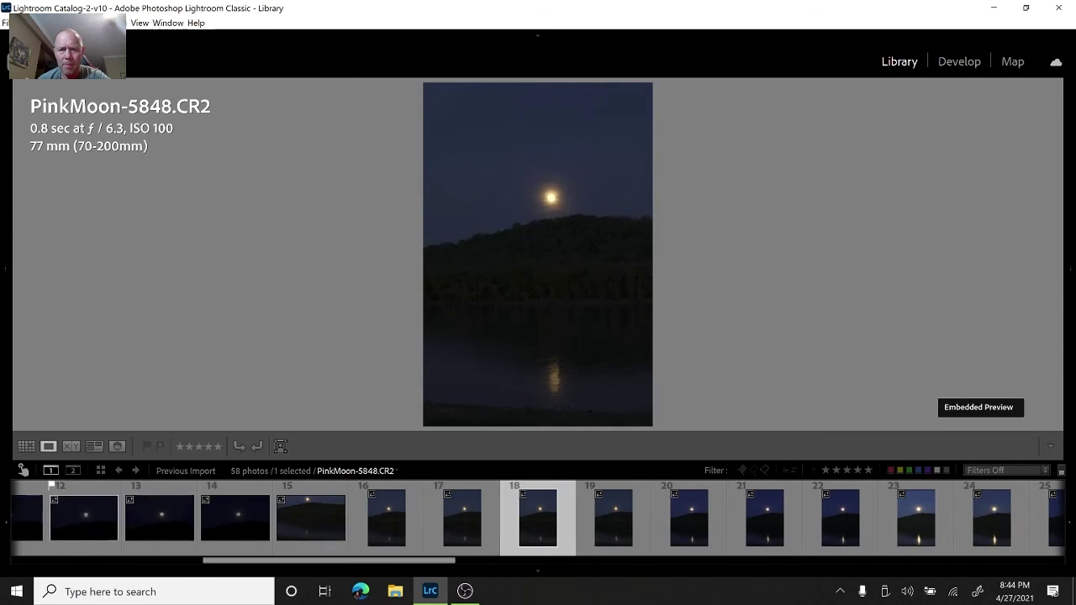
key(Right)
key(Right)
key(Right)
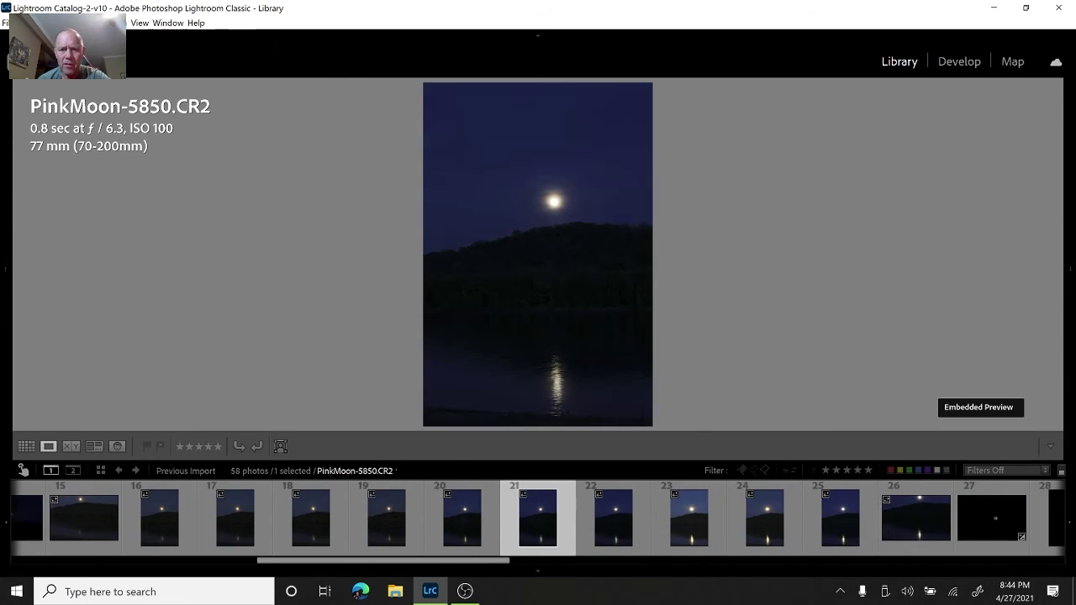
key(Right)
key(Right)
key(Right)
key(Right)
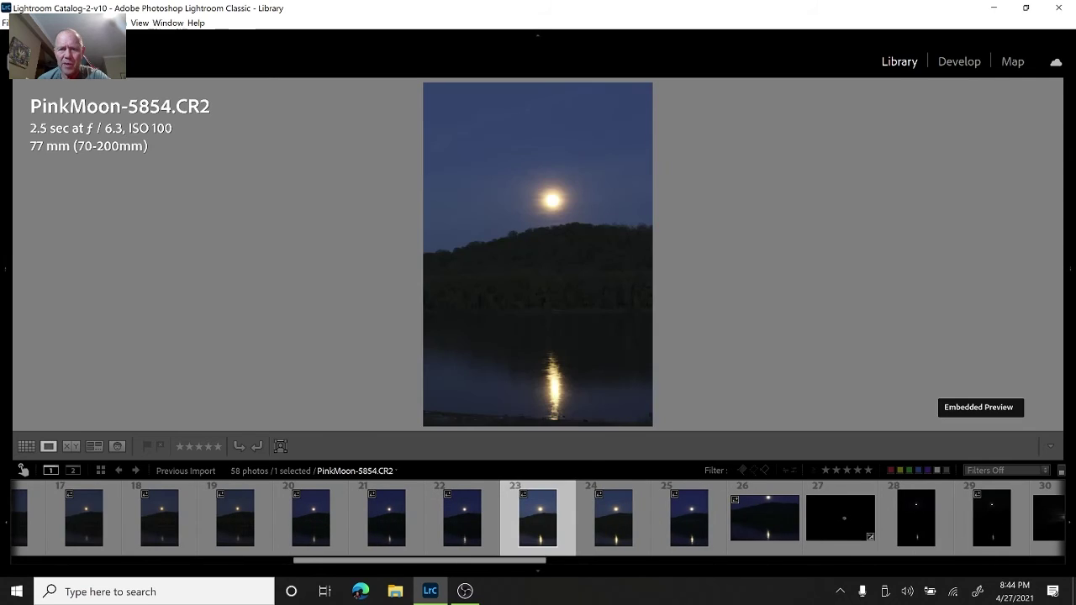
key(Right)
key(Right)
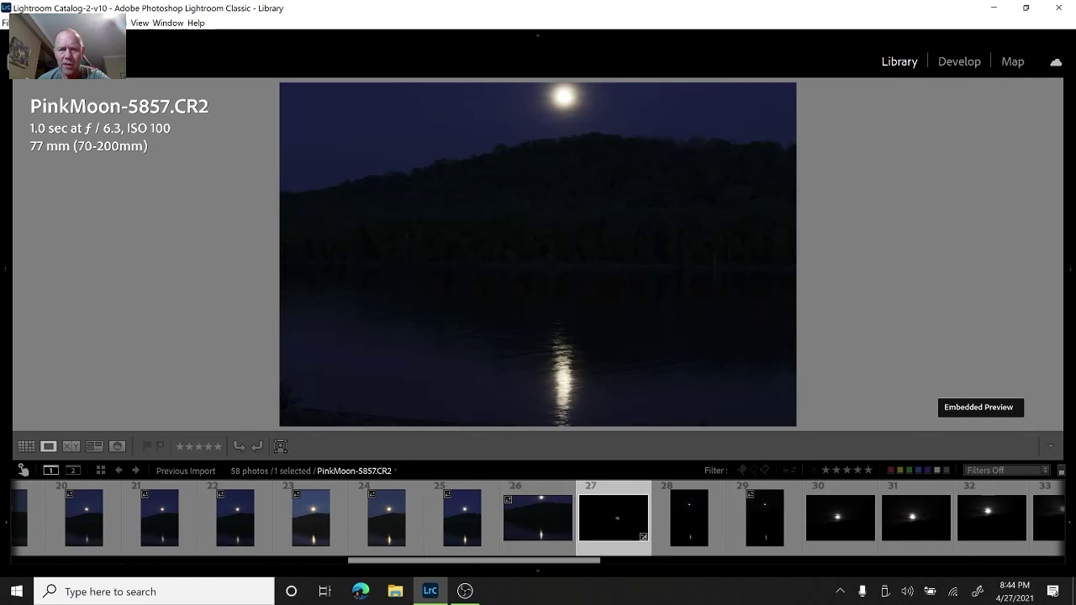
key(p)
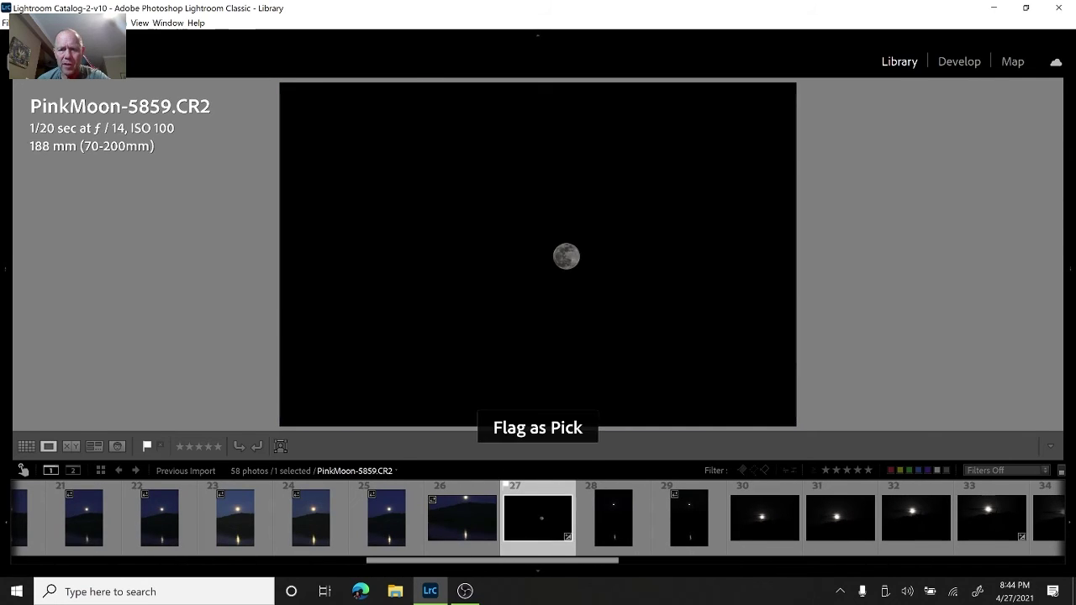
Advance past PinkMoon-5871 and flag PinkMoon-5893 as a pick
key(Right)
key(Right)
key(Right)
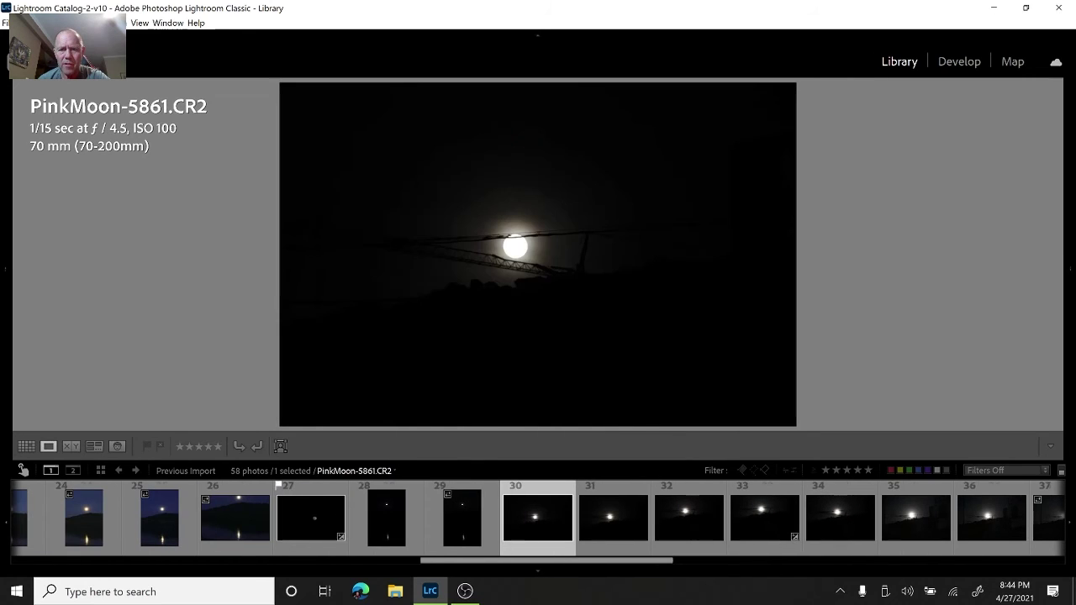
key(Right)
key(Right)
key(Right)
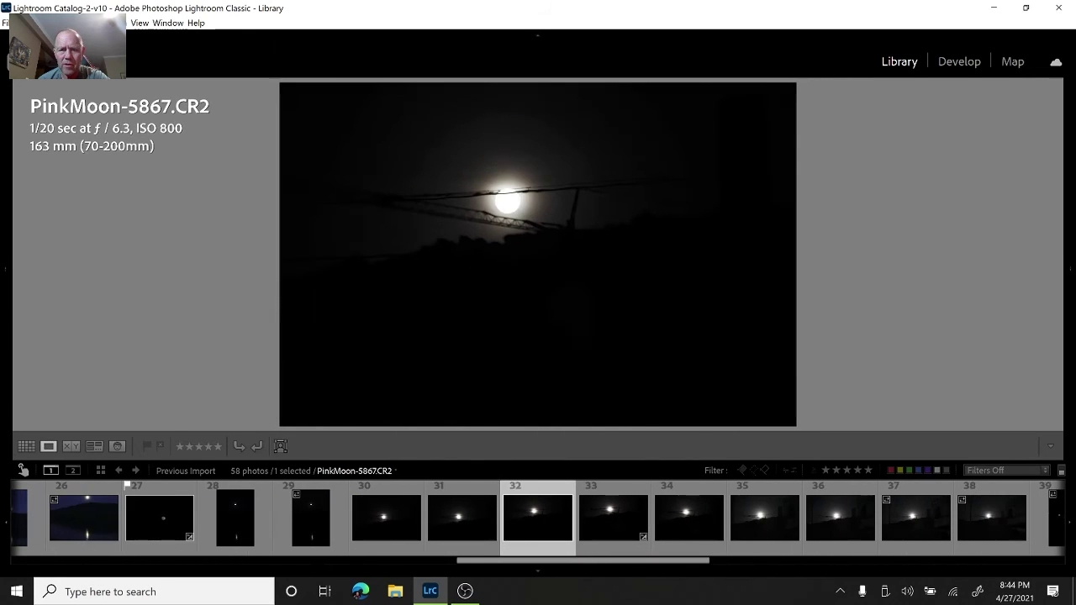
key(Right)
key(Right)
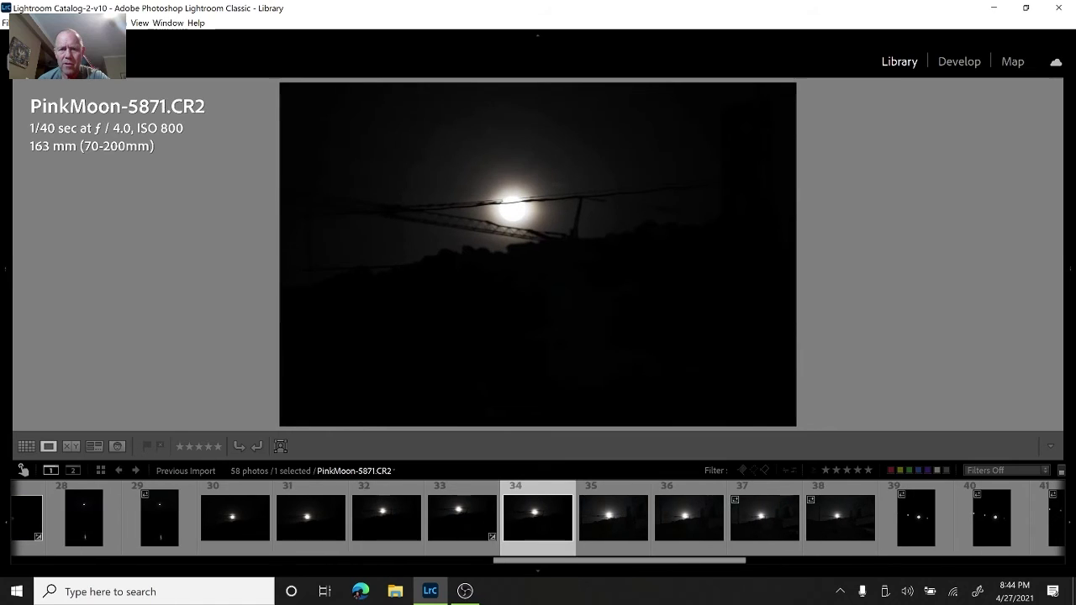
key(Right)
key(Right)
key(Right)
key(Right)
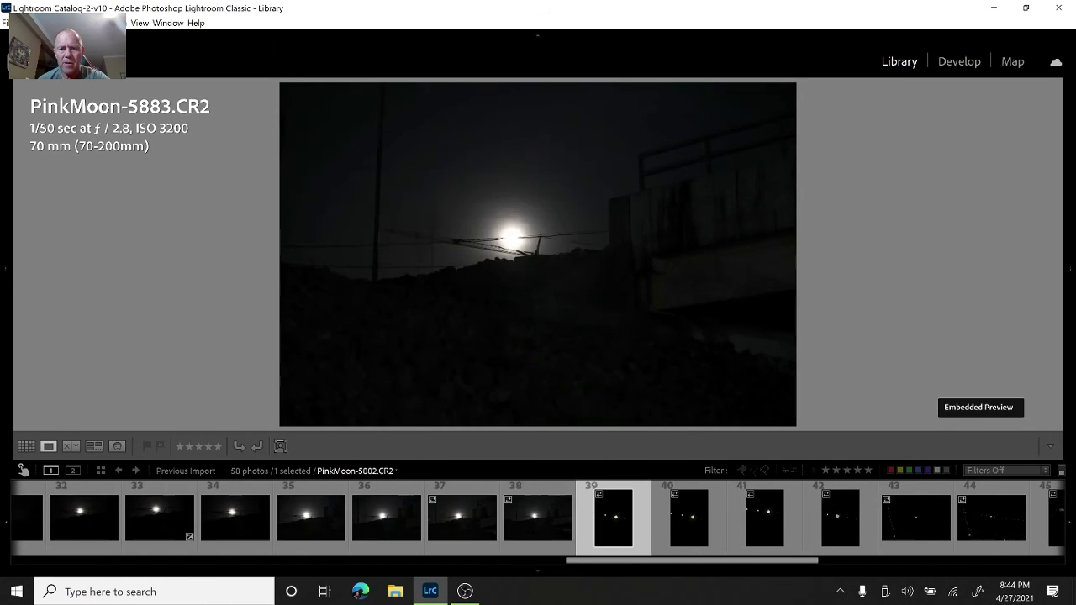
key(Right)
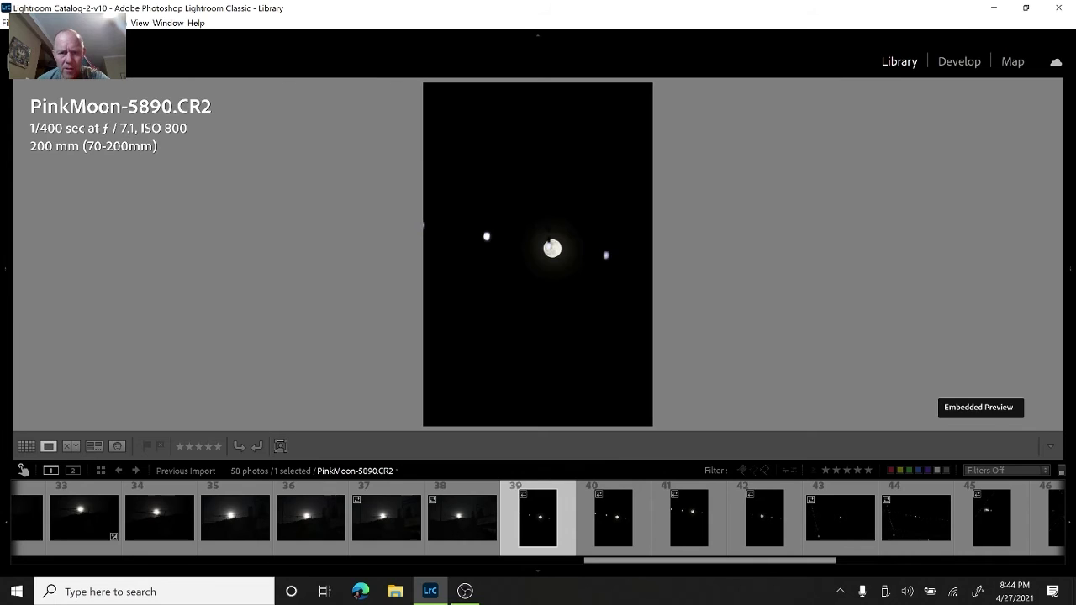
key(Right)
key(Right)
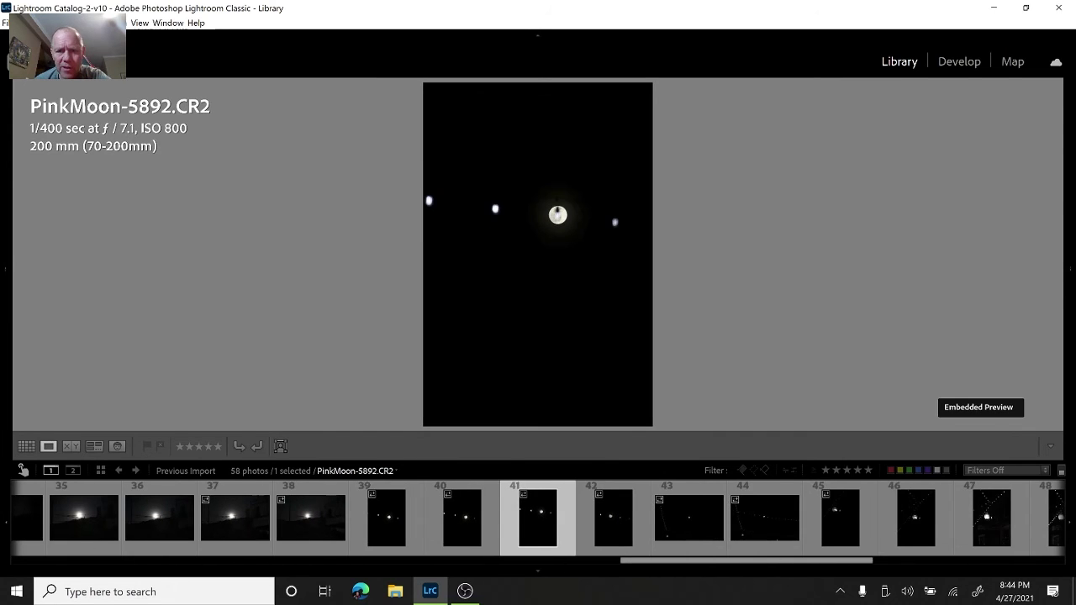
key(Right)
key(Right)
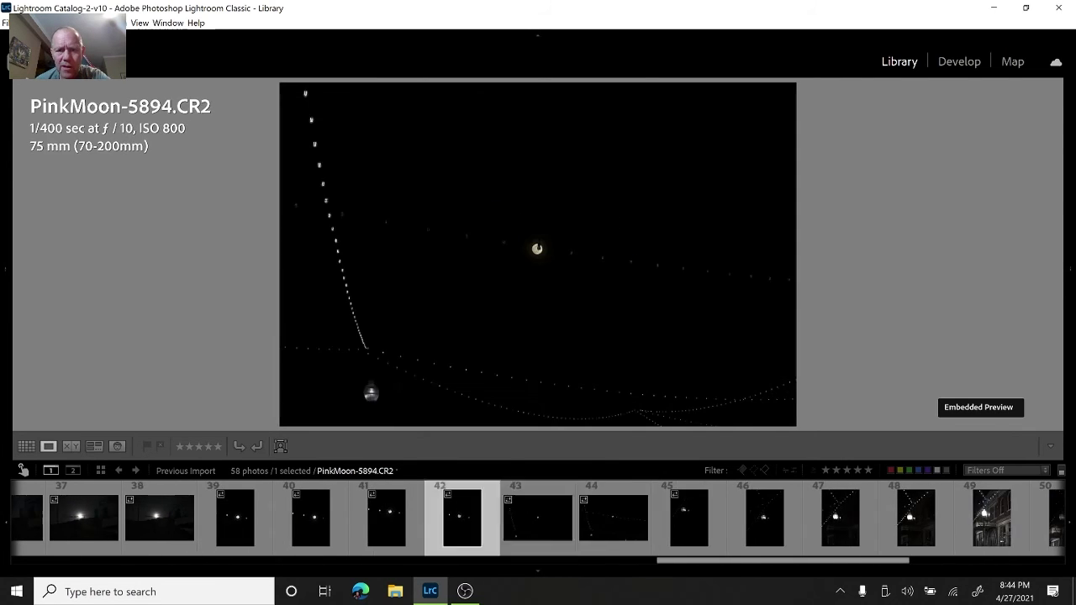
key(Left)
key(p)
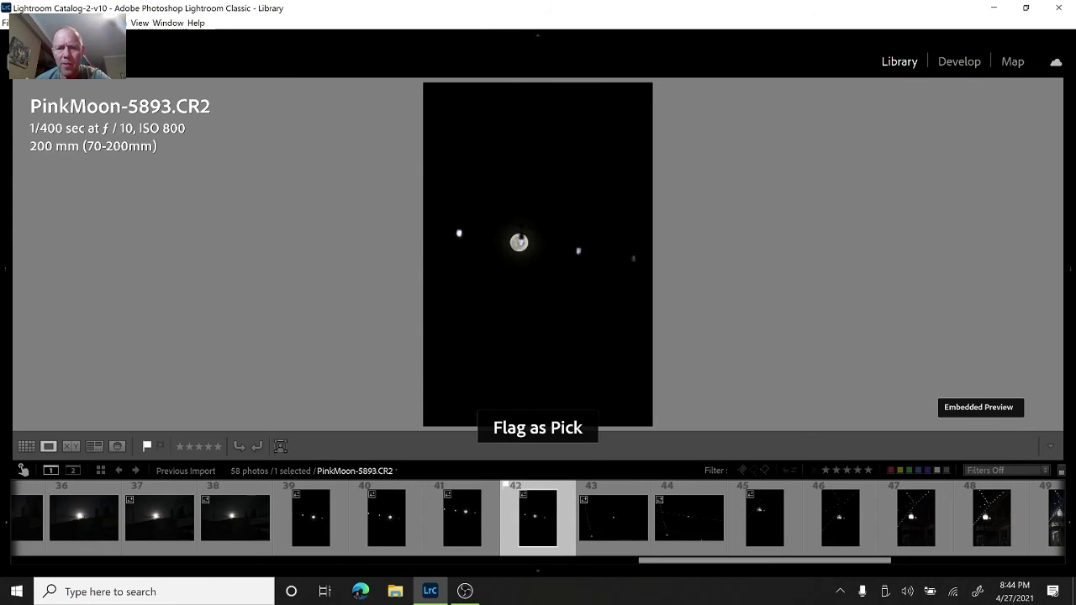
Flag PinkMoon-5895, PinkMoon-5896 and street-light photo 49 as picks
key(Right)
key(Right)
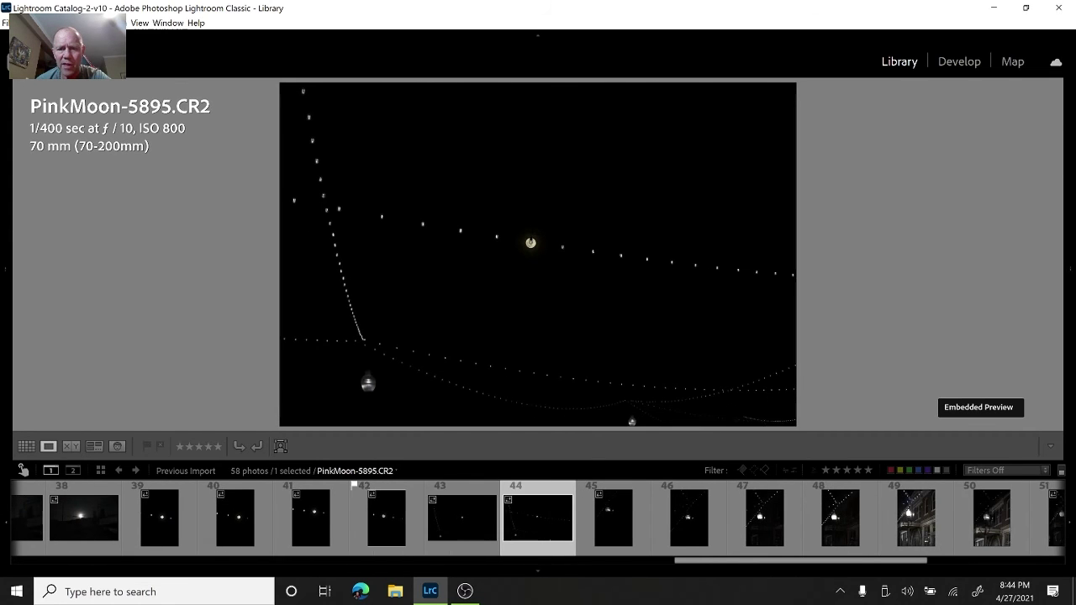
key(p)
key(Right)
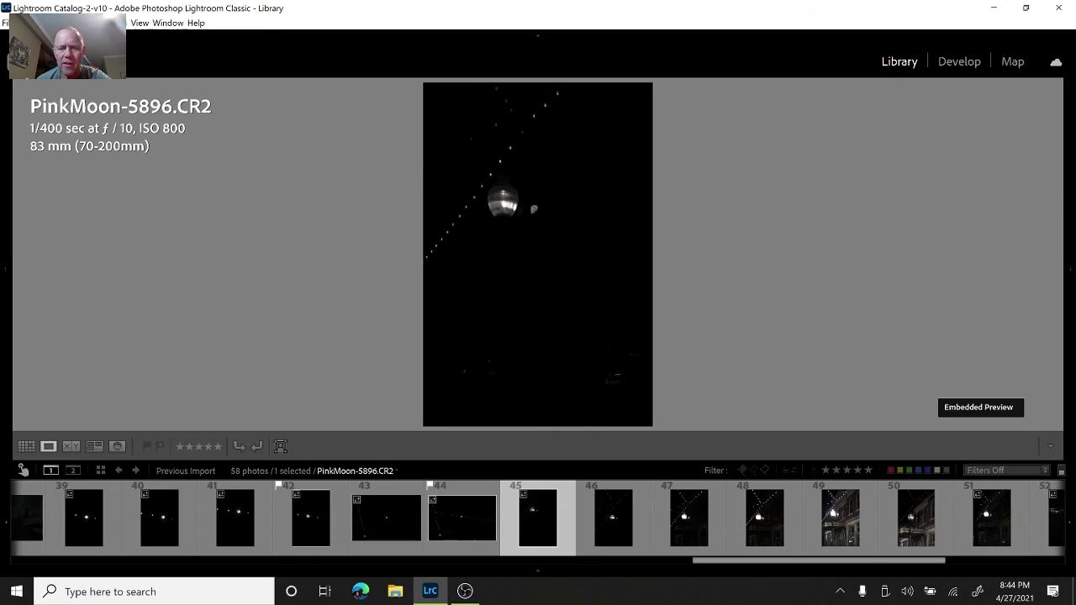
key(p)
key(Right)
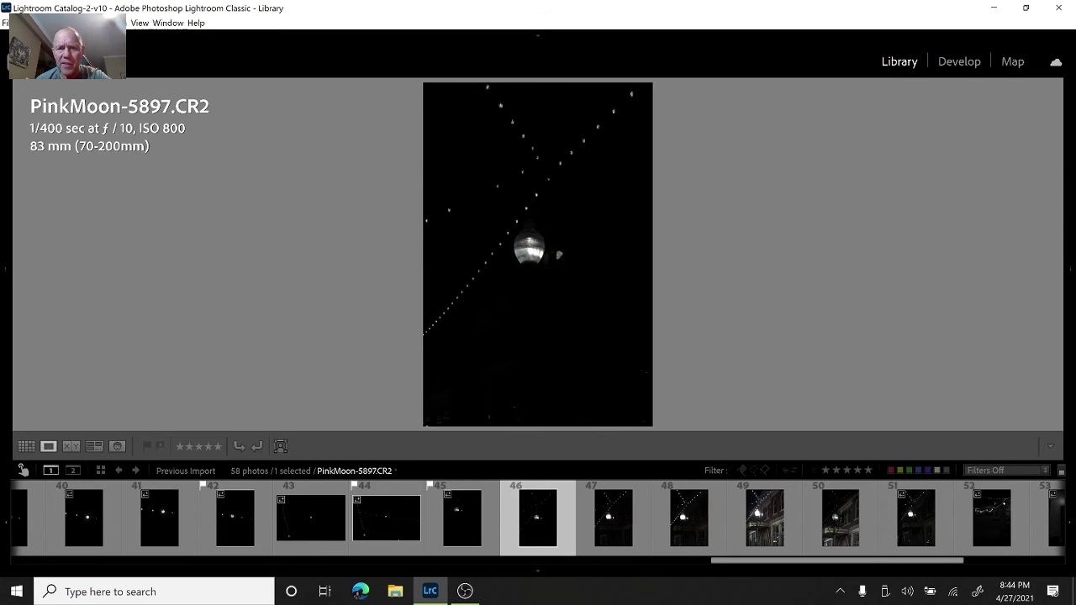
key(Right)
key(Right)
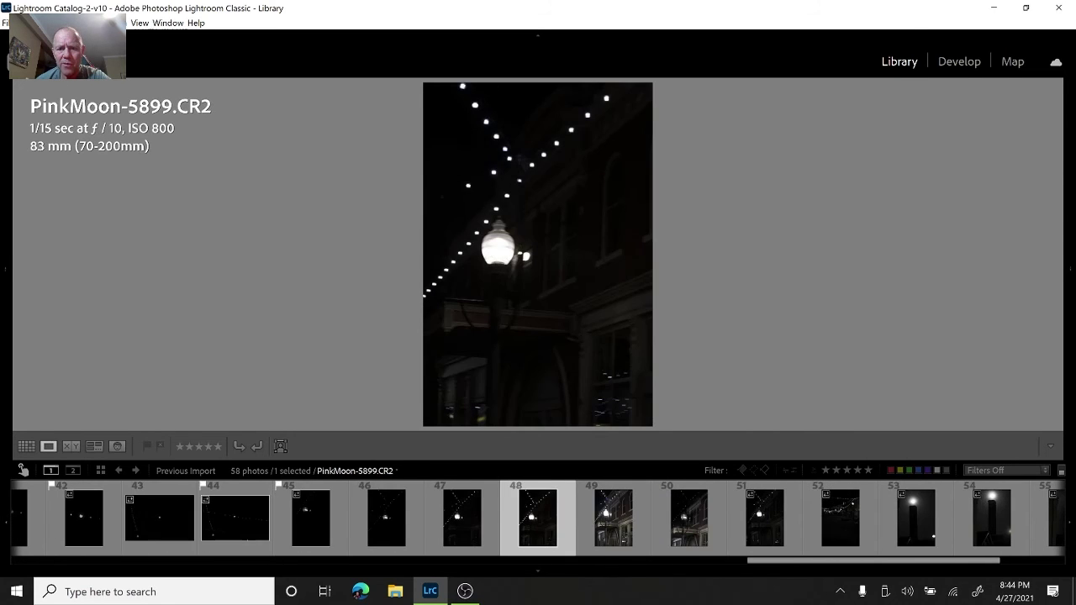
Flag photo 56 and chimney moon photo PinkMoon-5918 as picks
key(Right)
key(p)
key(Right)
key(Right)
key(Right)
key(Right)
key(Right)
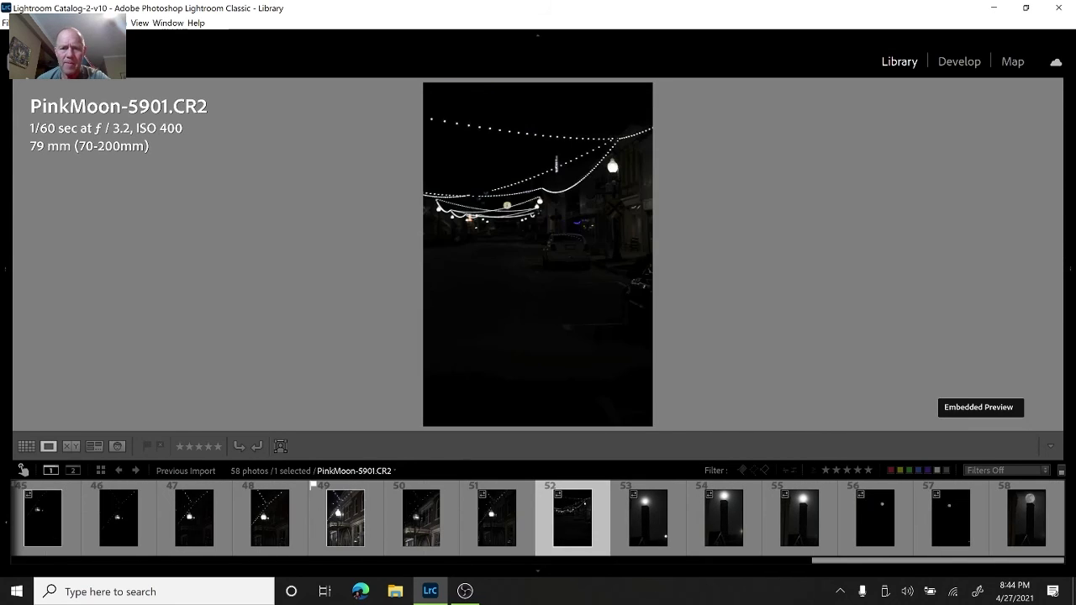
key(Right)
key(Right)
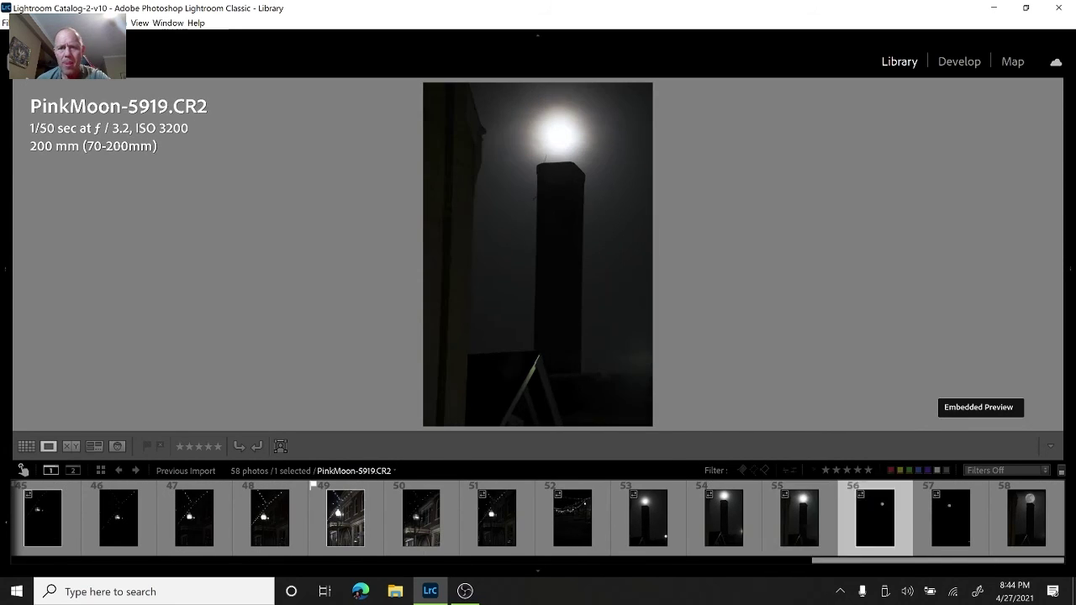
key(p)
key(Left)
key(Left)
key(Left)
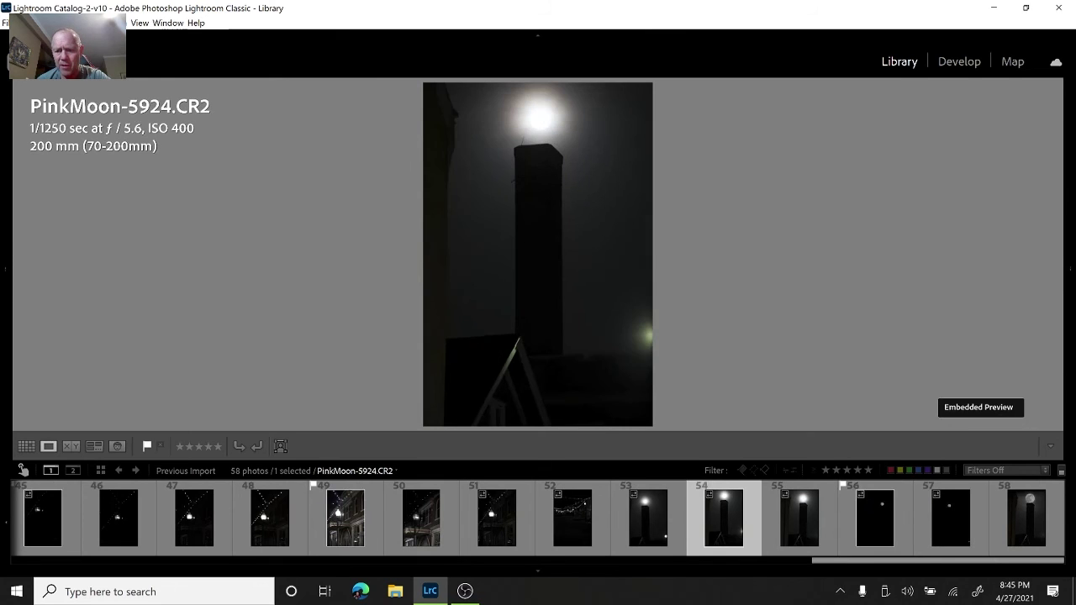
key(Right)
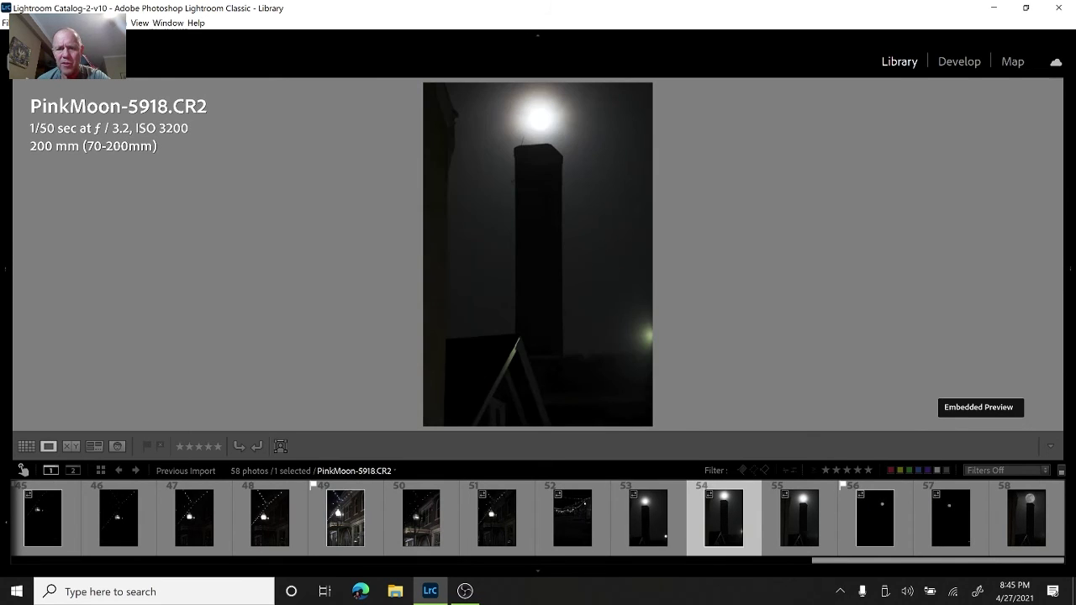
key(p)
Flag the edited PS-Edit-PinkMoon-5919.tif as a pick
key(Right)
key(Right)
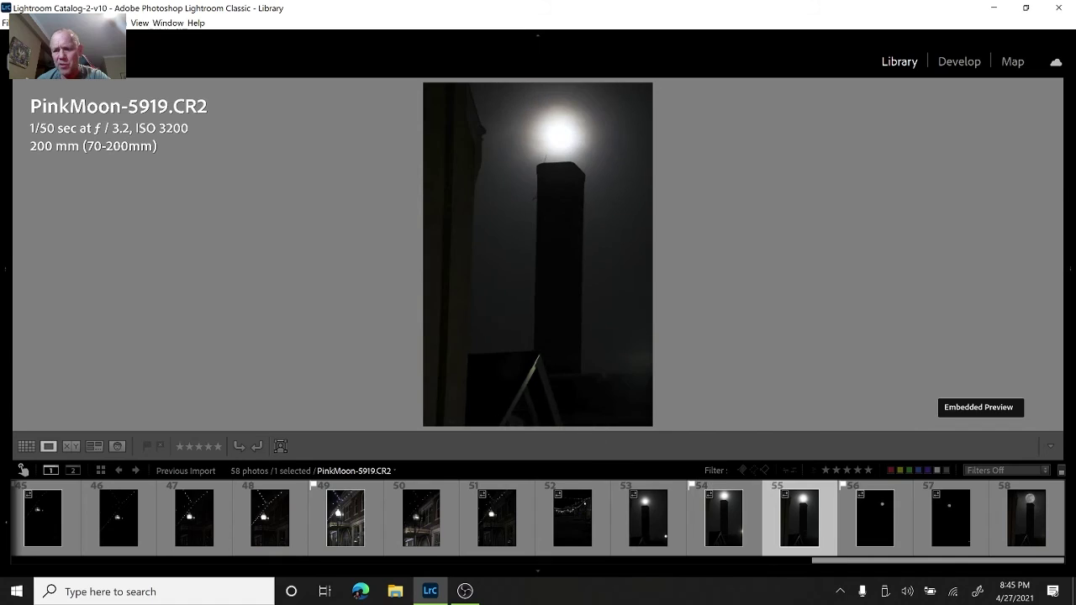
key(Right)
key(Right)
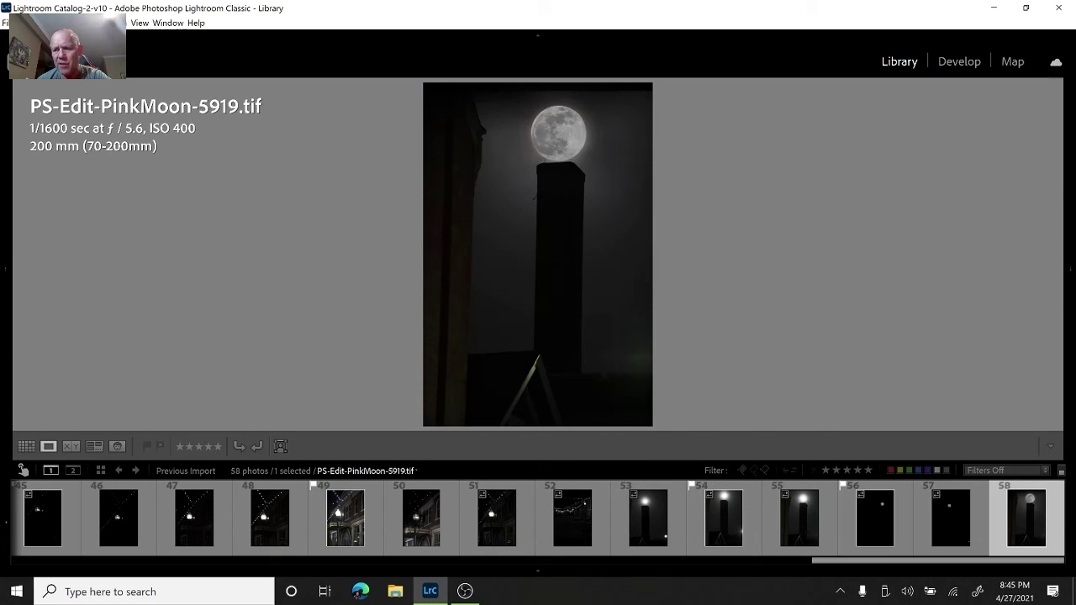
key(p)
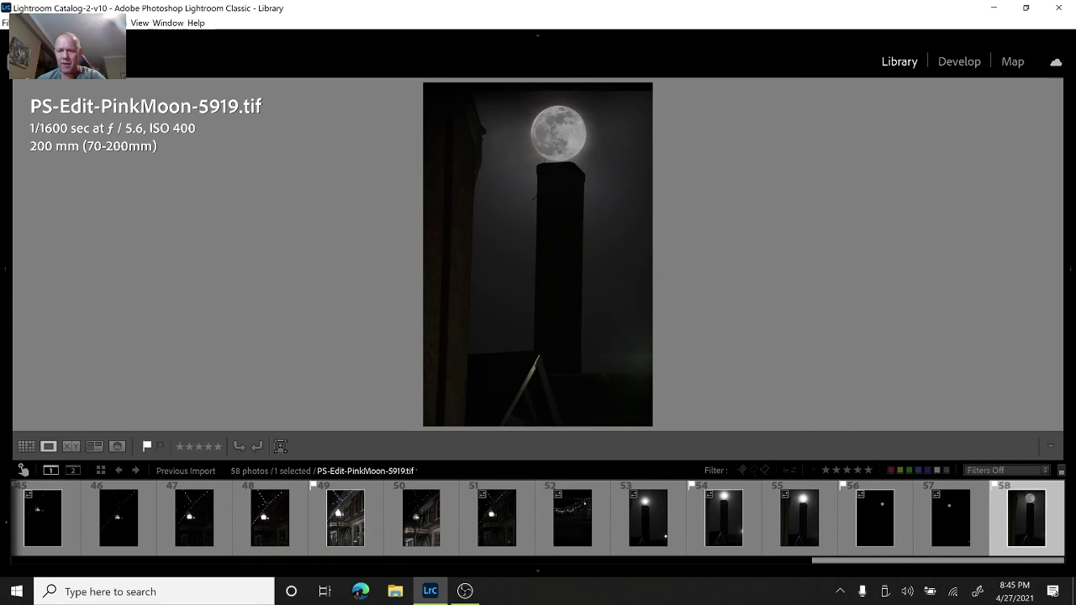
Turn on the Filter bar's pick-flag filter, showing only the 12 flagged photos of 58
key(Left)
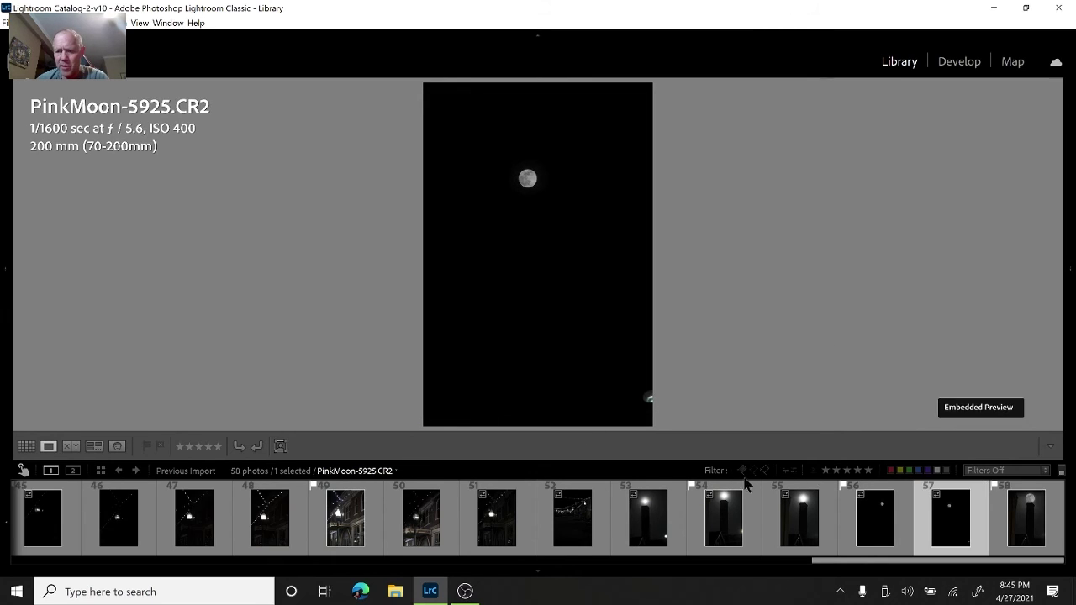
click(741, 472)
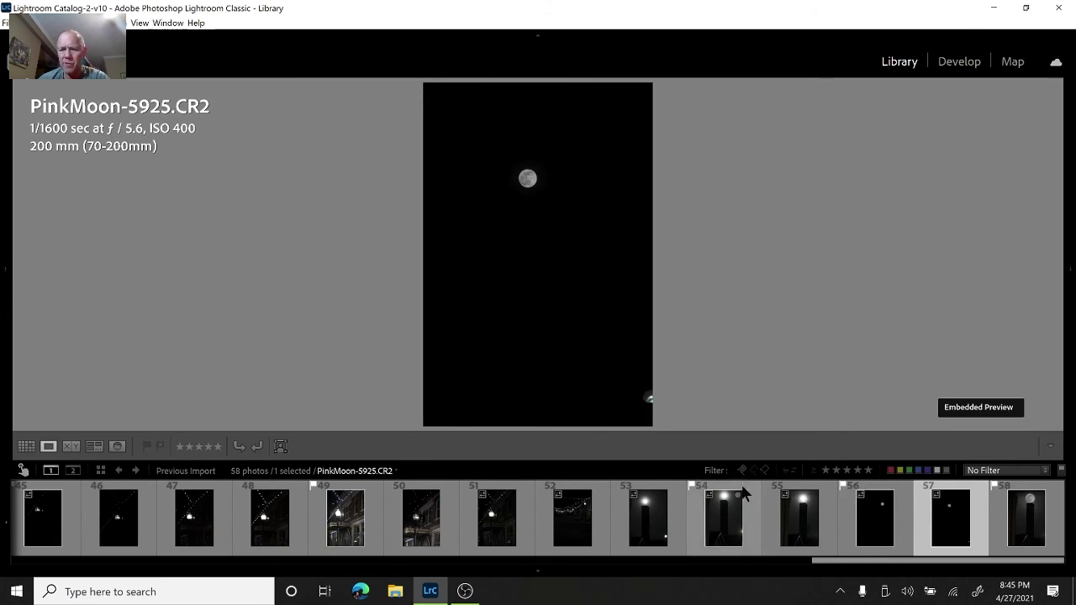
click(742, 471)
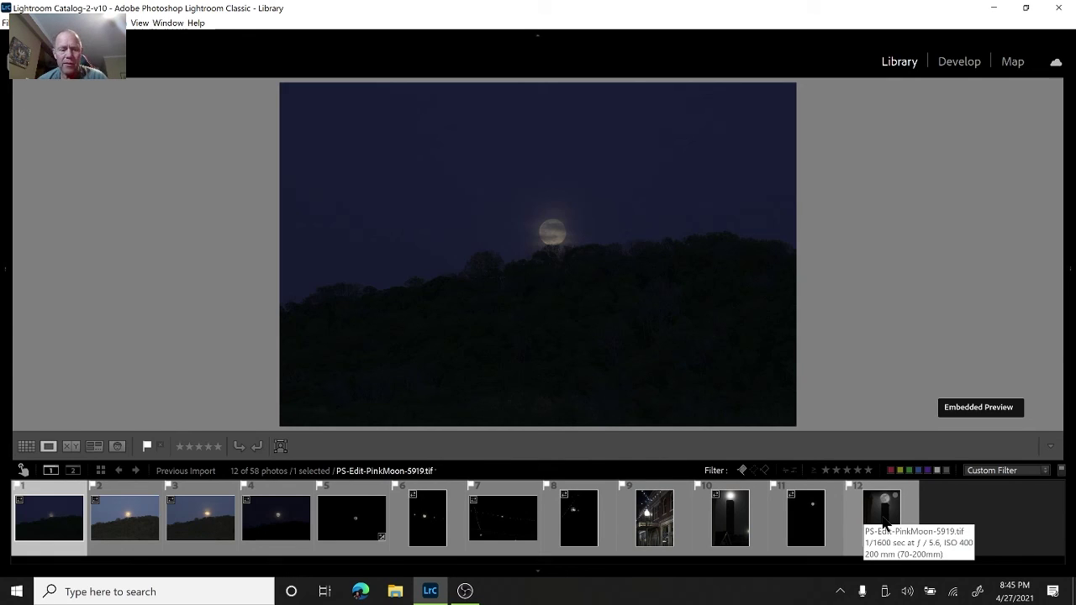
Rate the first flagged photo, PinkMoon-5835 and PinkMoon-5859 one star
key(1)
key(Right)
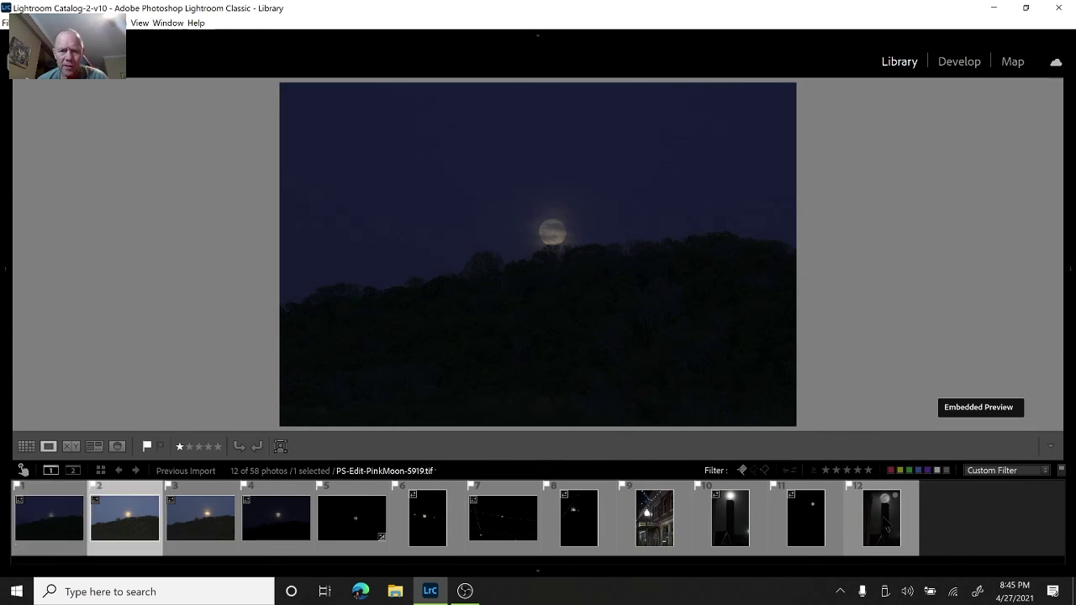
key(Right)
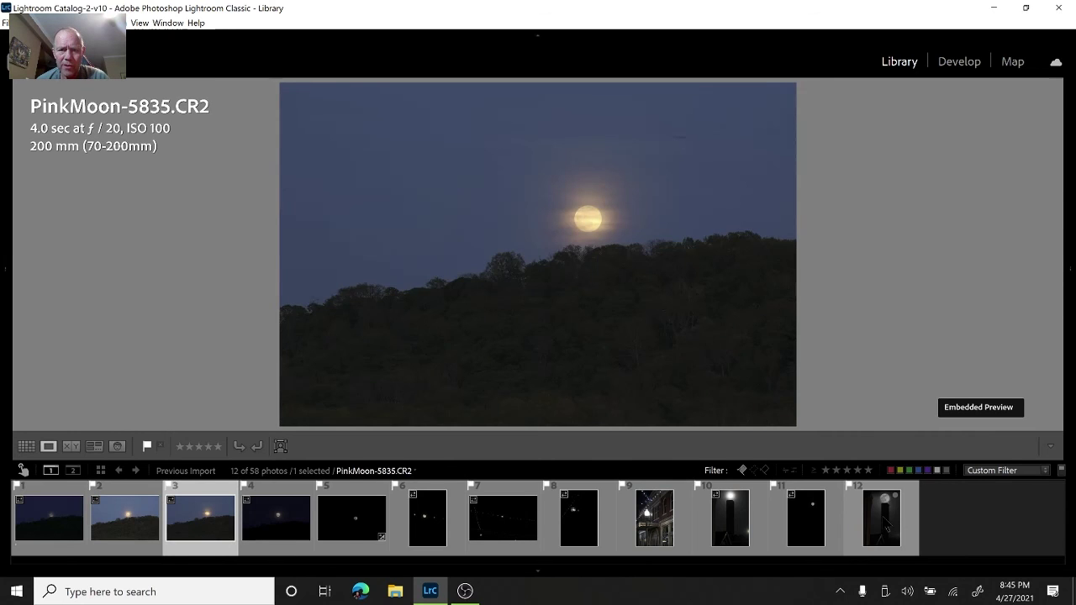
key(1)
key(Right)
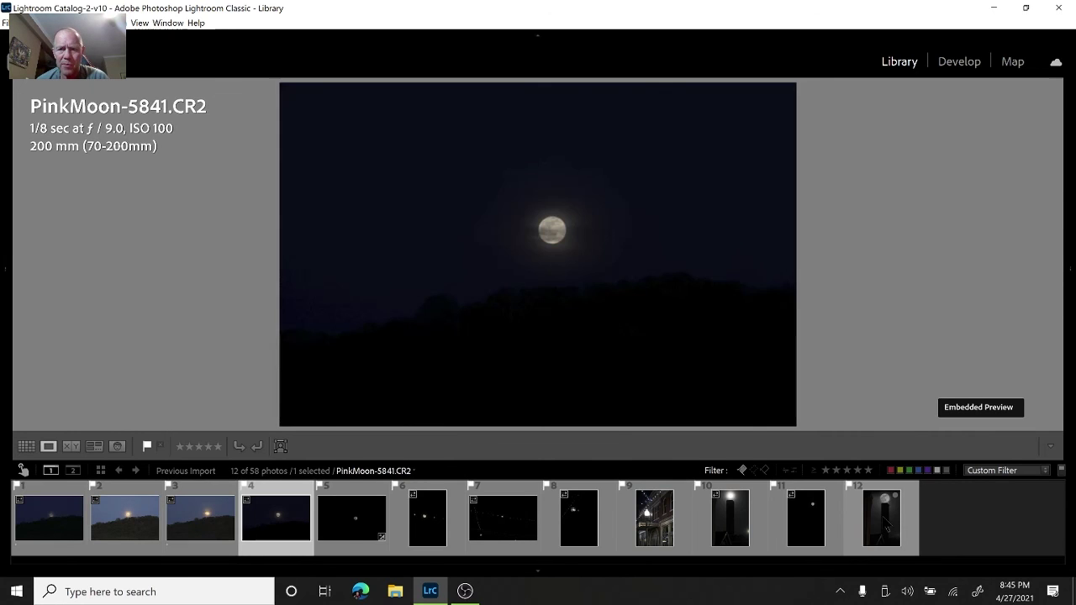
key(Right)
Rate PinkMoon-5895 and the street-lamp photo one star
key(Right)
key(Left)
key(1)
key(Right)
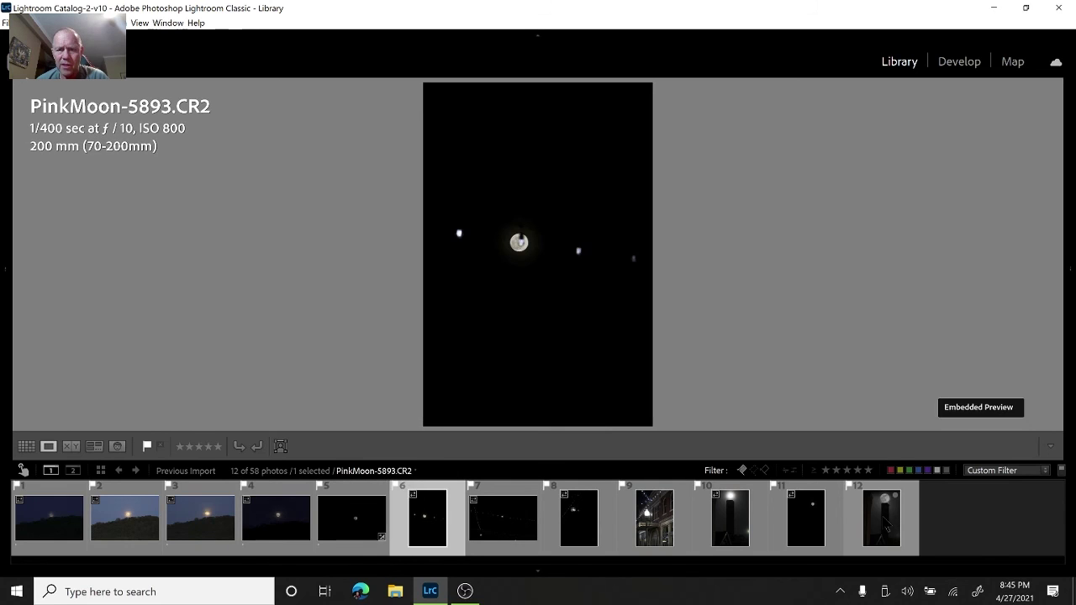
key(Right)
key(1)
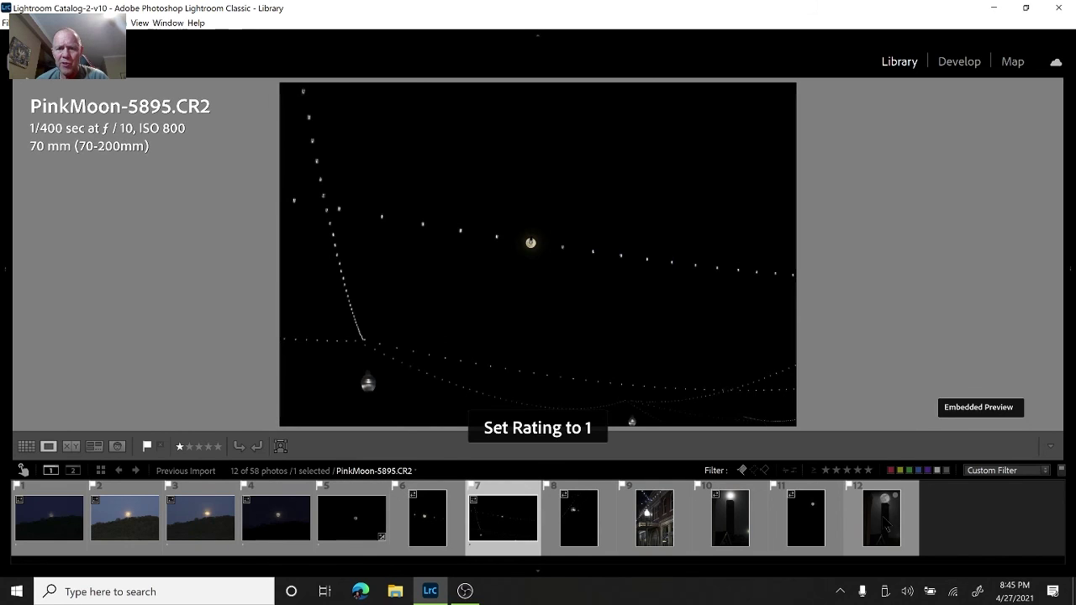
key(Right)
key(Right)
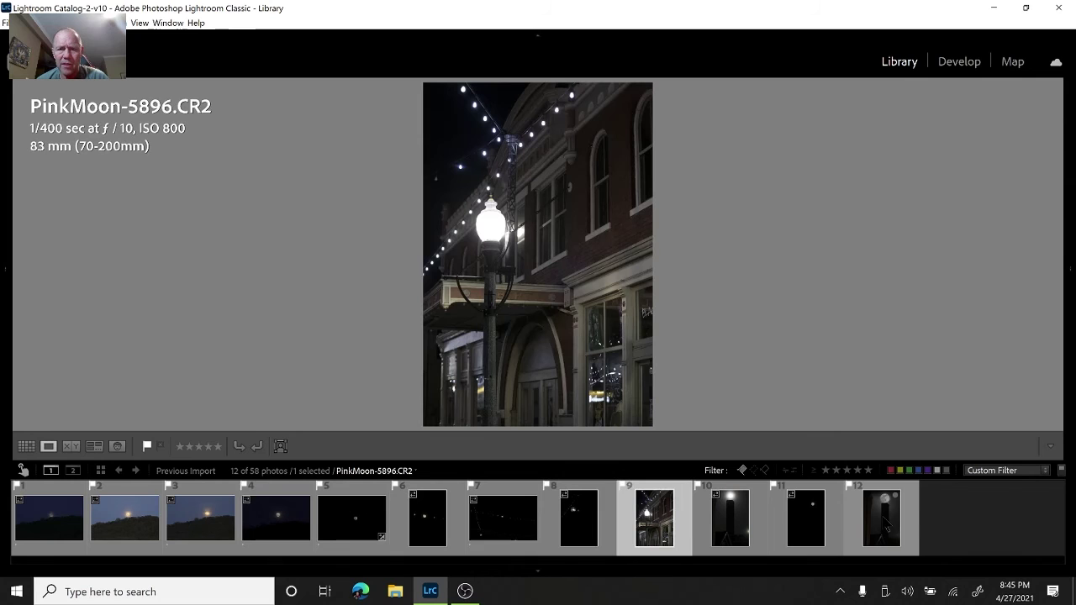
key(1)
key(Right)
key(Right)
key(Right)
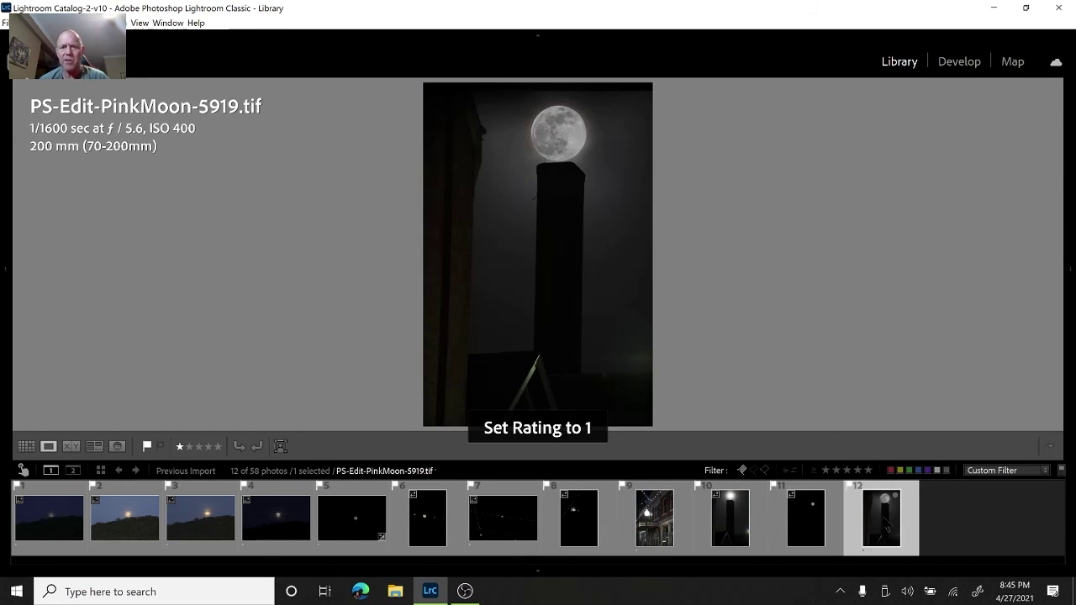
Add a one-star-and-higher rating filter to show 7 photos, then select PinkMoon-5831
click(828, 471)
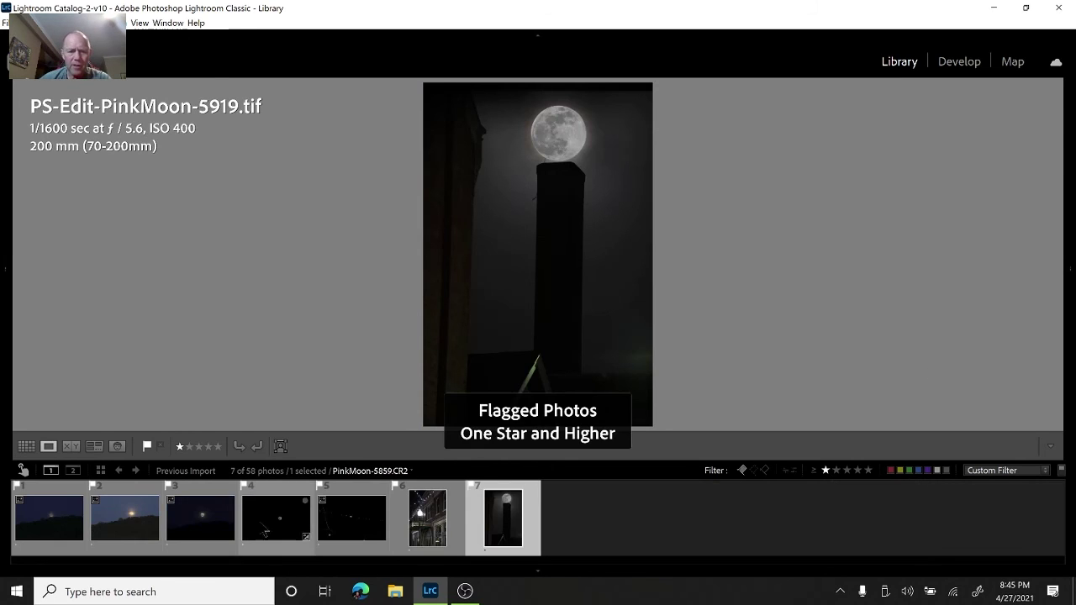
click(49, 517)
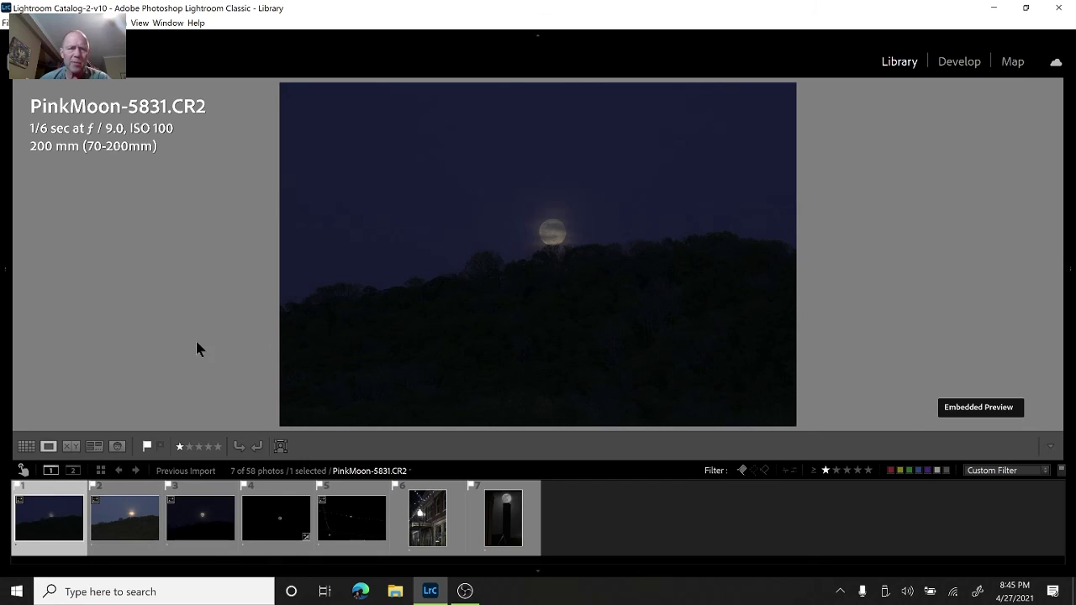